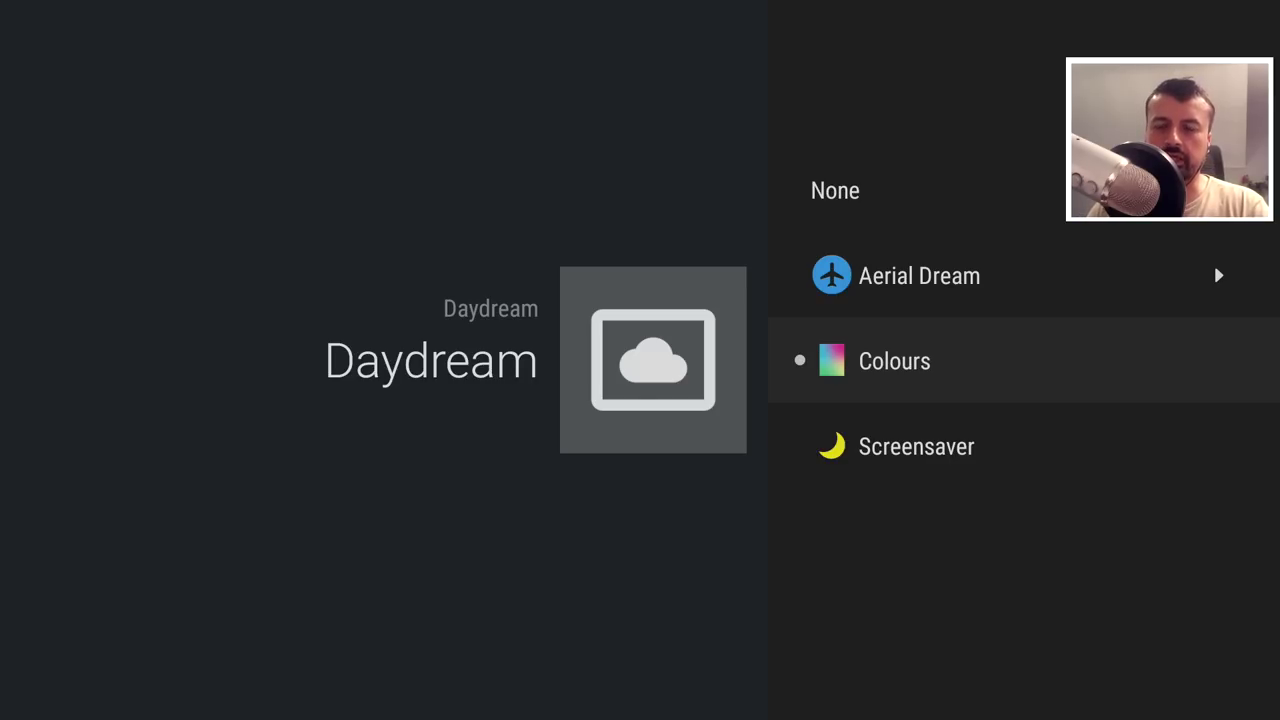
# Select Aerial Dream as the Daydream screensaver and return to the Device settings overview
pyautogui.press('Up')
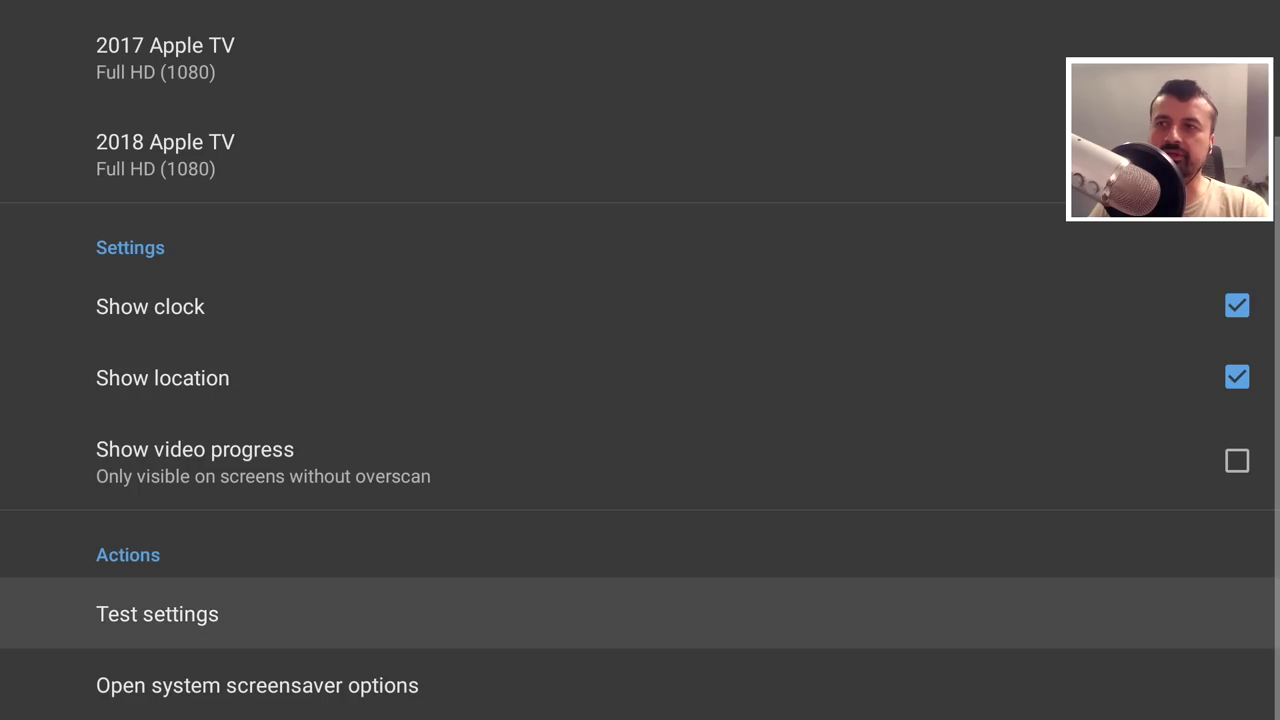
pyautogui.press('Escape')
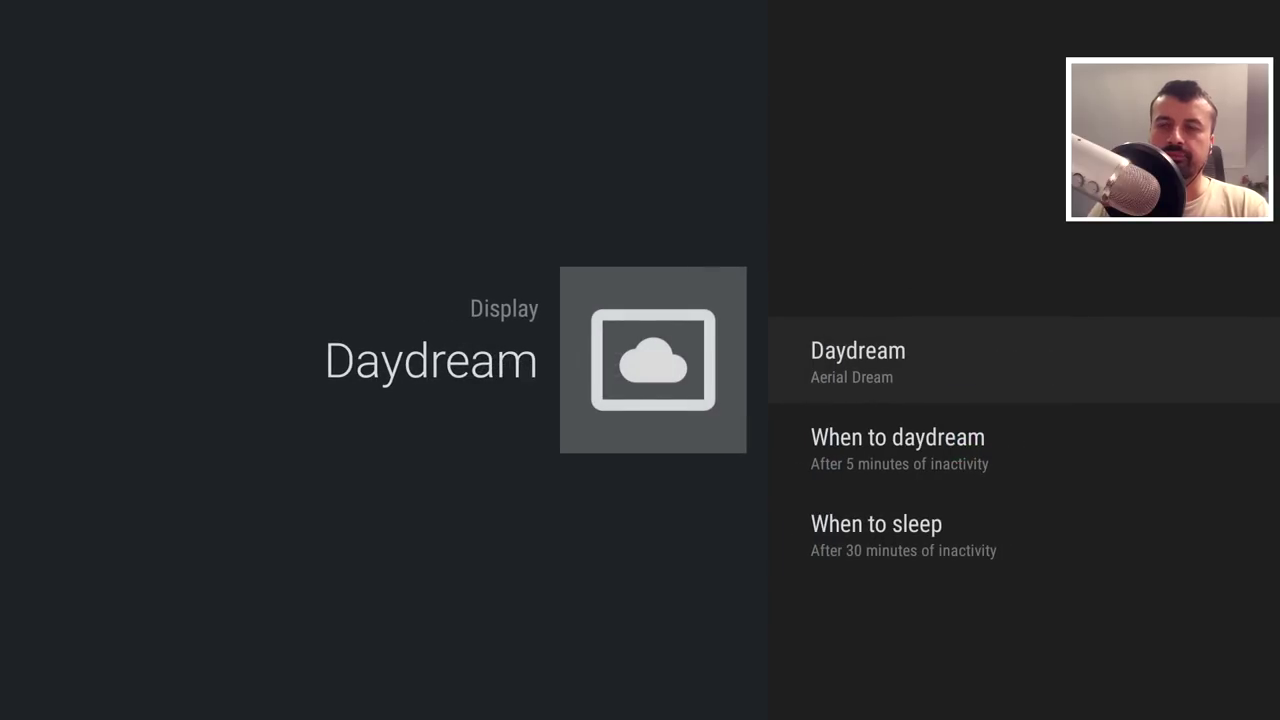
pyautogui.press('Escape')
pyautogui.press('Left')
pyautogui.press('Left')
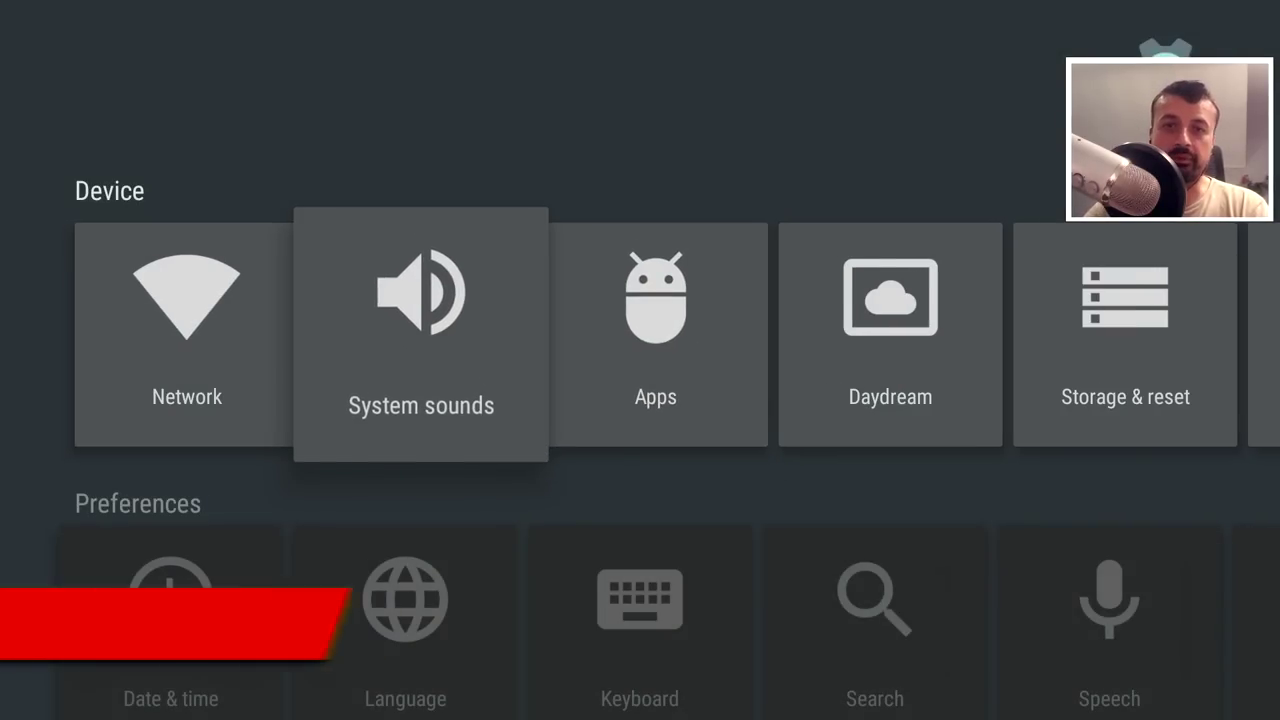
pyautogui.press('Right')
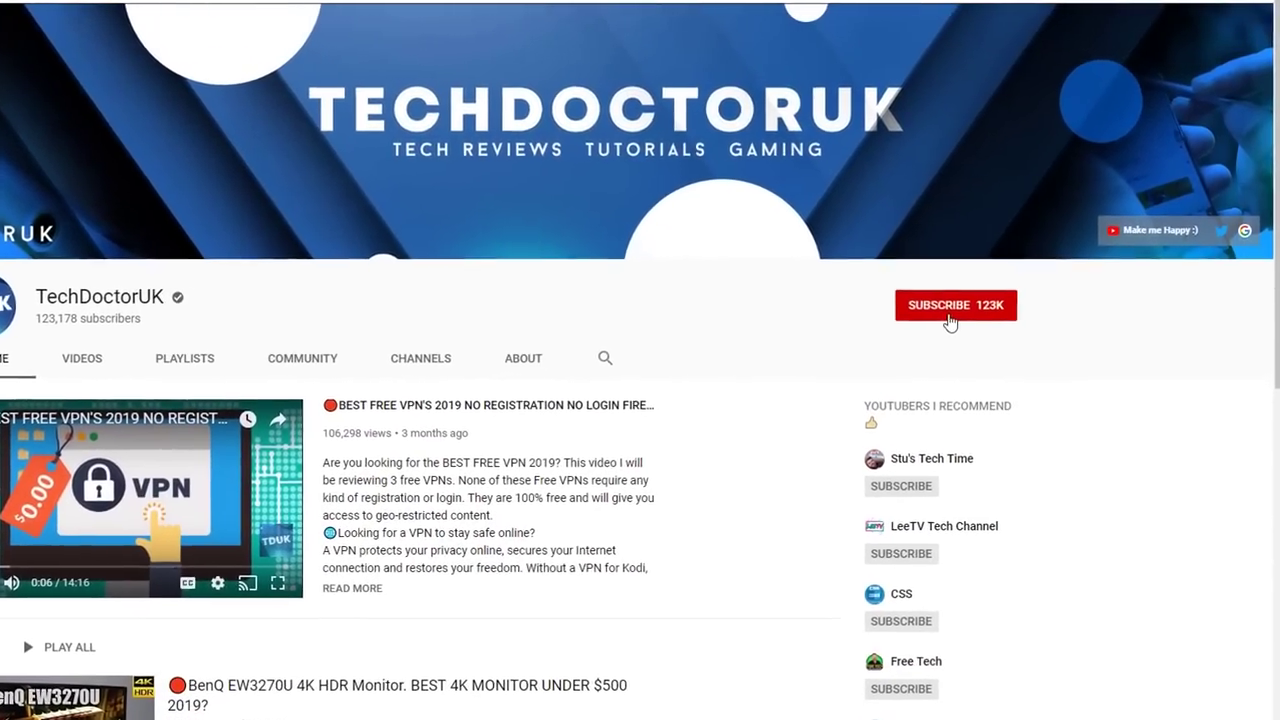
# Subscribe to the TechDoctorUK YouTube channel and activate its notification bell
pyautogui.click(995, 289)
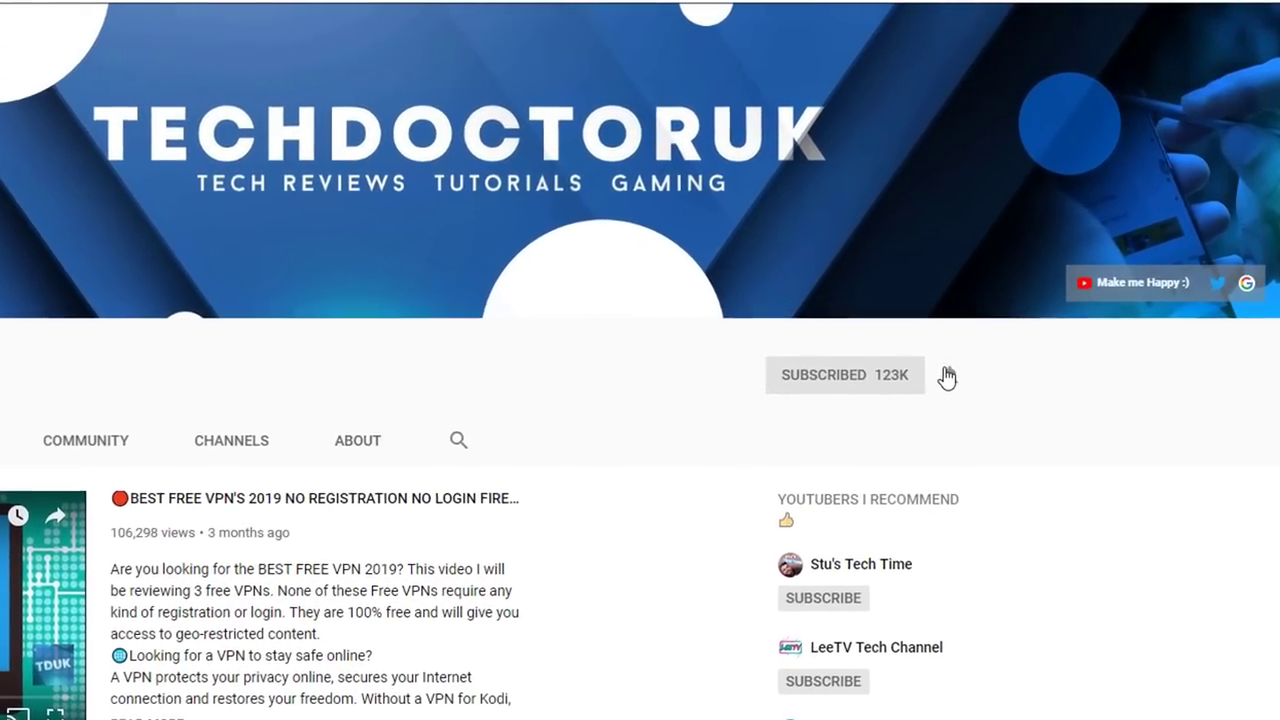
pyautogui.click(964, 362)
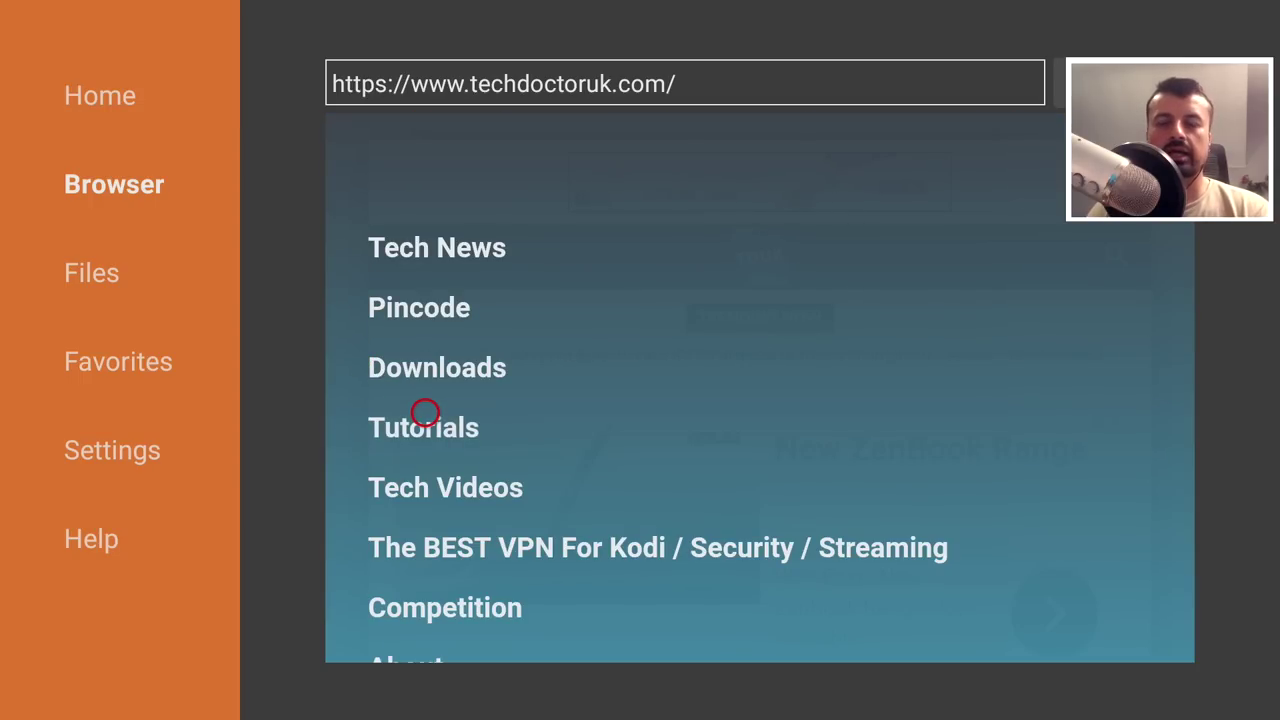
# Open the Access Hidden Settings On Firestick tutorial and start downloading FTV Settings from its Software Needed list
pyautogui.click(425, 413)
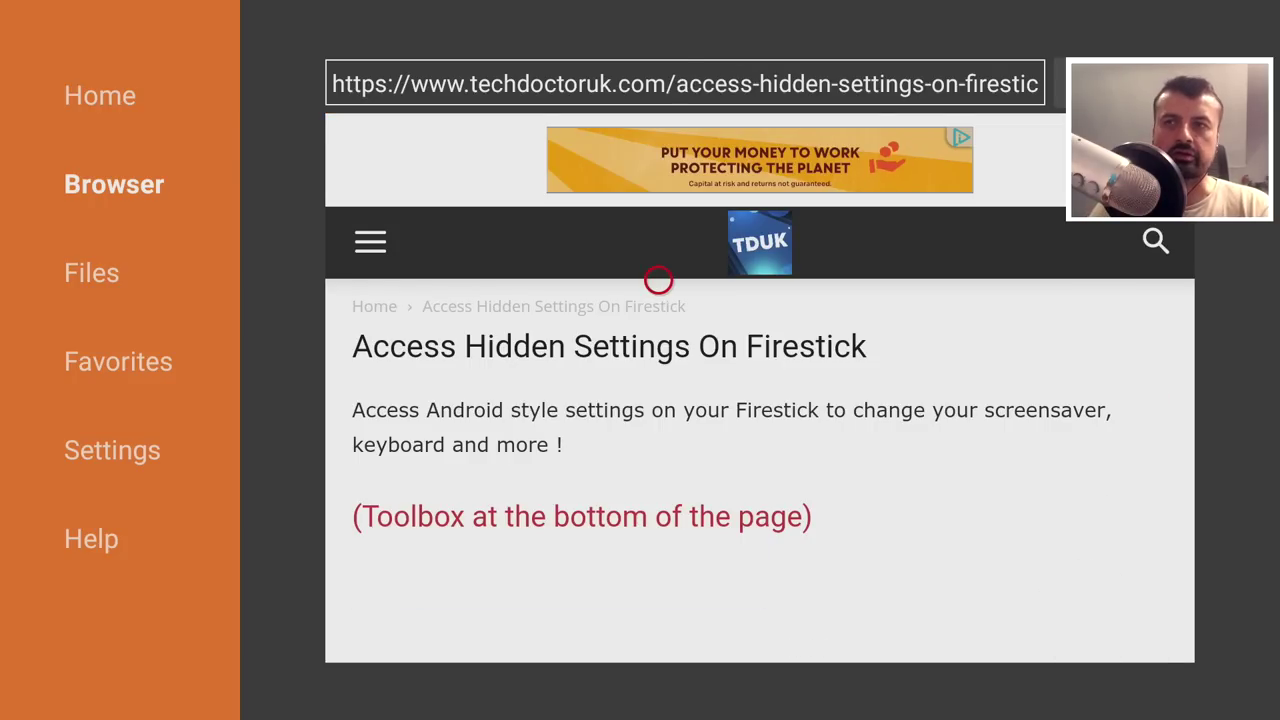
pyautogui.scroll(-15, 658, 636)
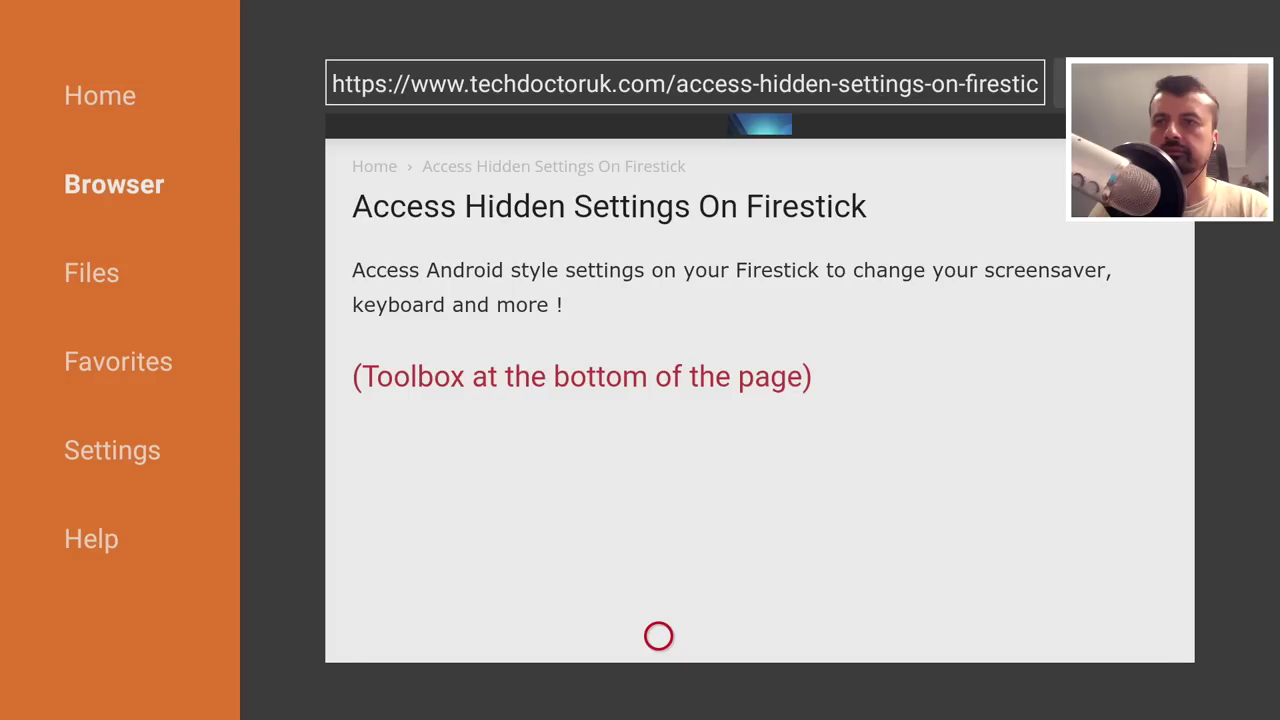
pyautogui.scroll(-12, 658, 636)
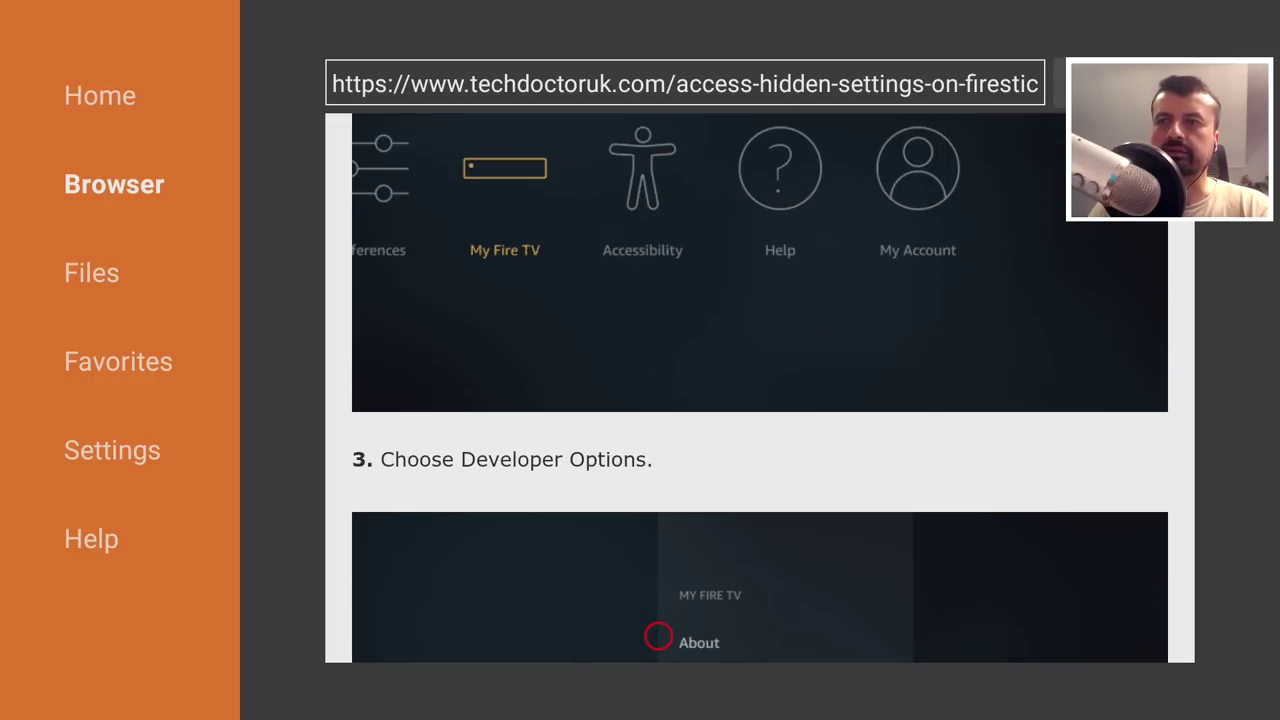
pyautogui.scroll(-10, 658, 636)
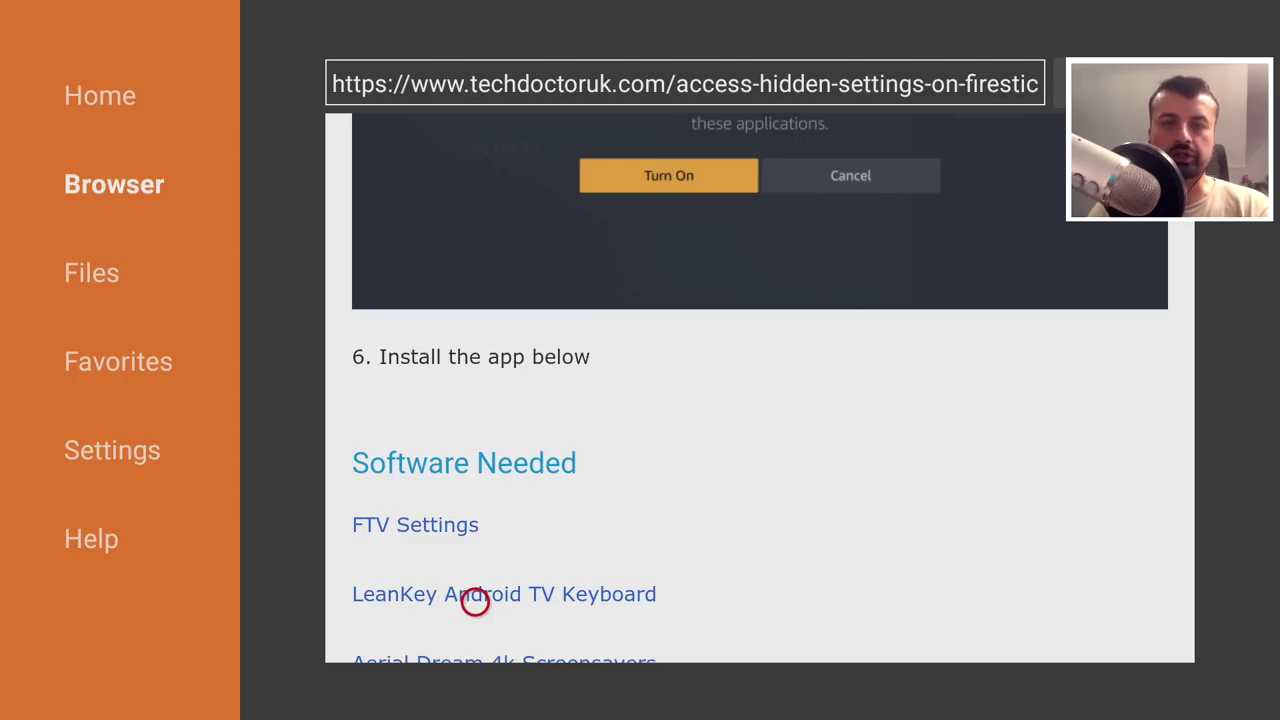
pyautogui.scroll(-2, 475, 600)
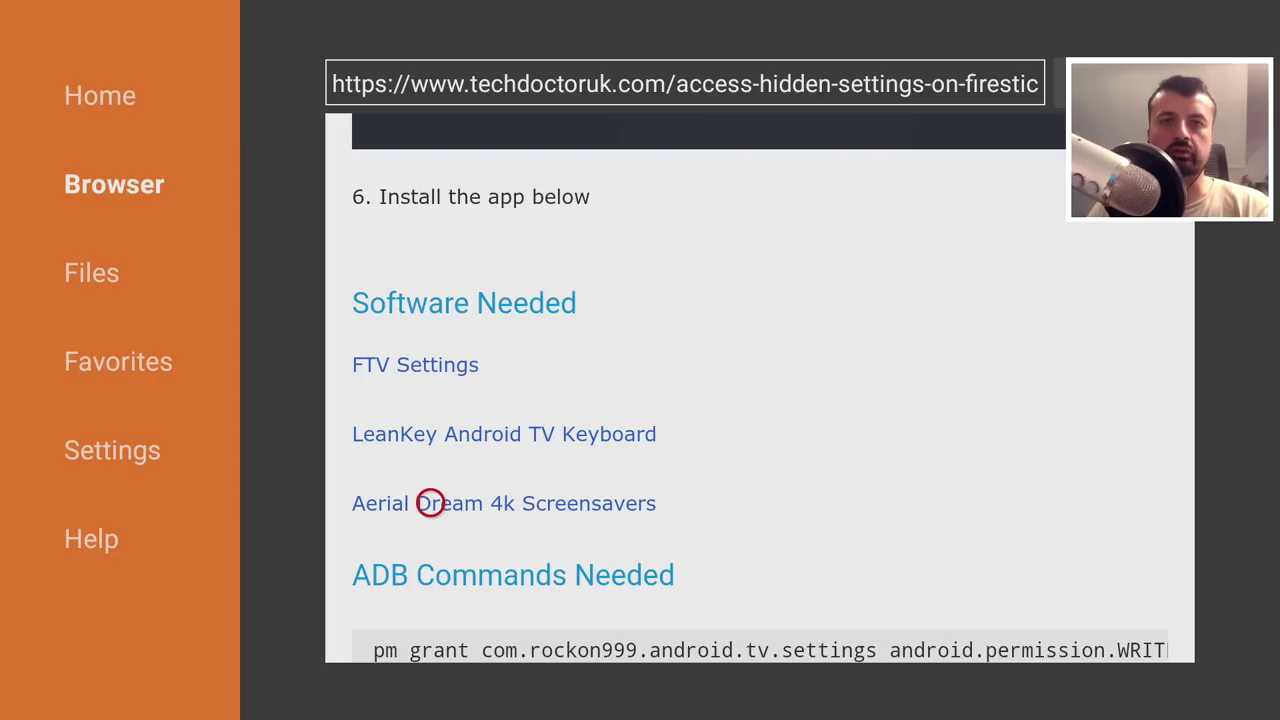
pyautogui.scroll(-1, 430, 530)
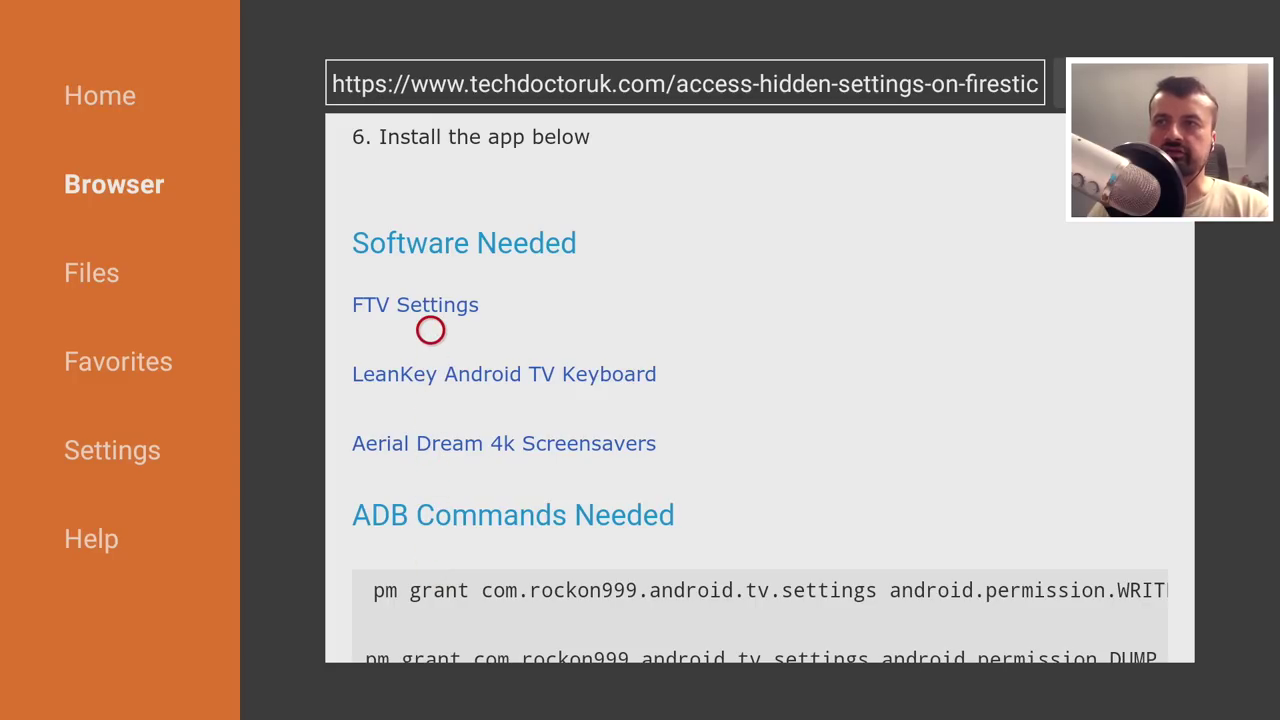
pyautogui.click(430, 298)
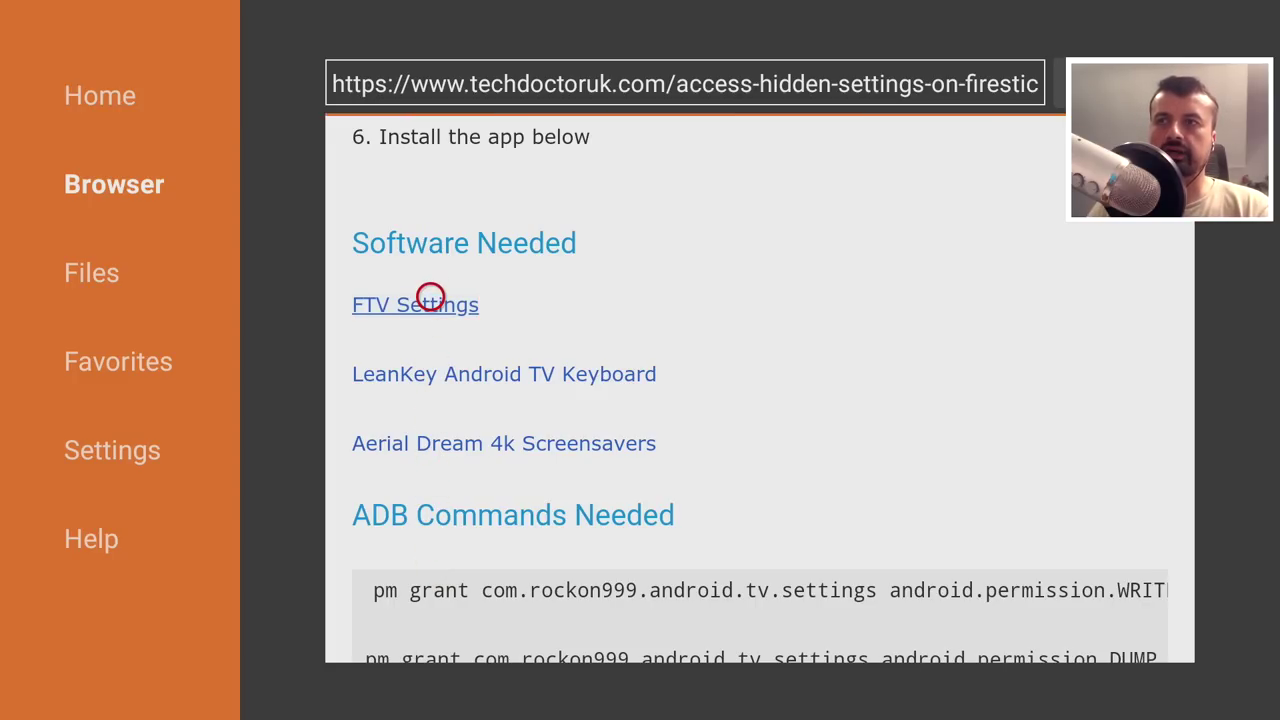
pyautogui.scroll(-1, 430, 634)
pyautogui.scroll(-1, 430, 636)
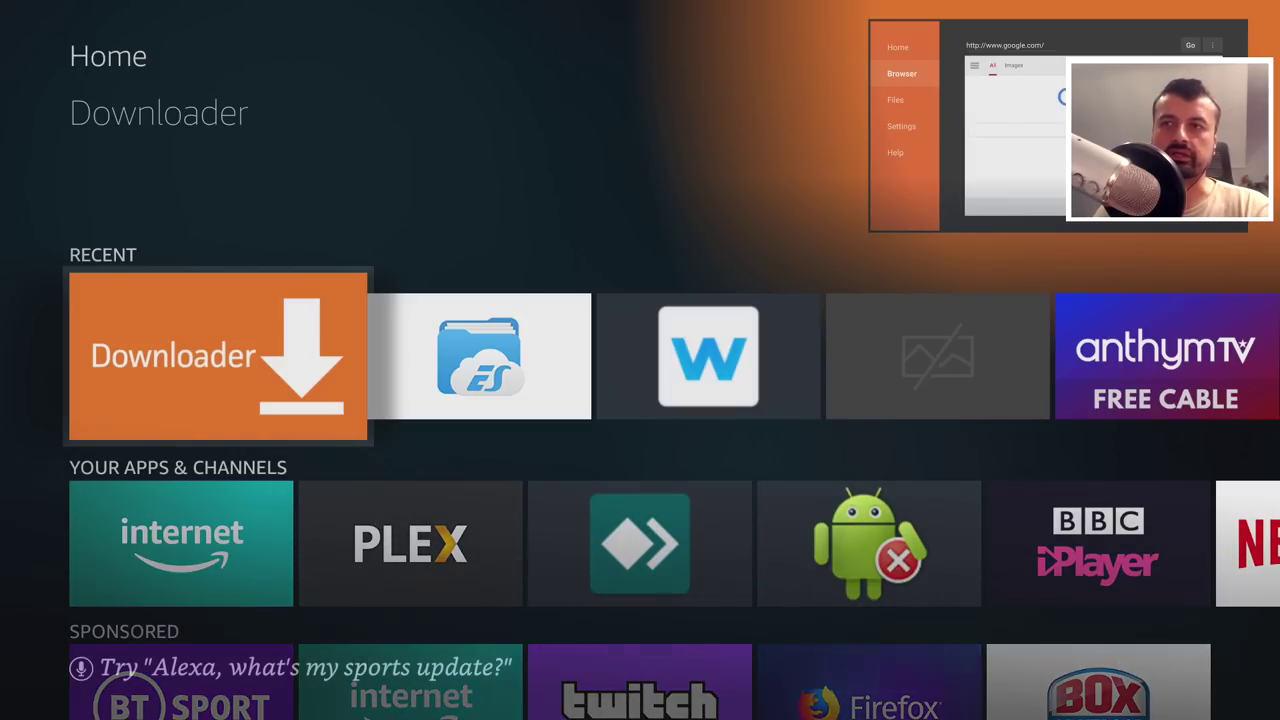
# Switch to Remote ADB Shell and accept 127.0.0.1 as the host address
pyautogui.press('Right')
pyautogui.press('Right')
pyautogui.press('Right')
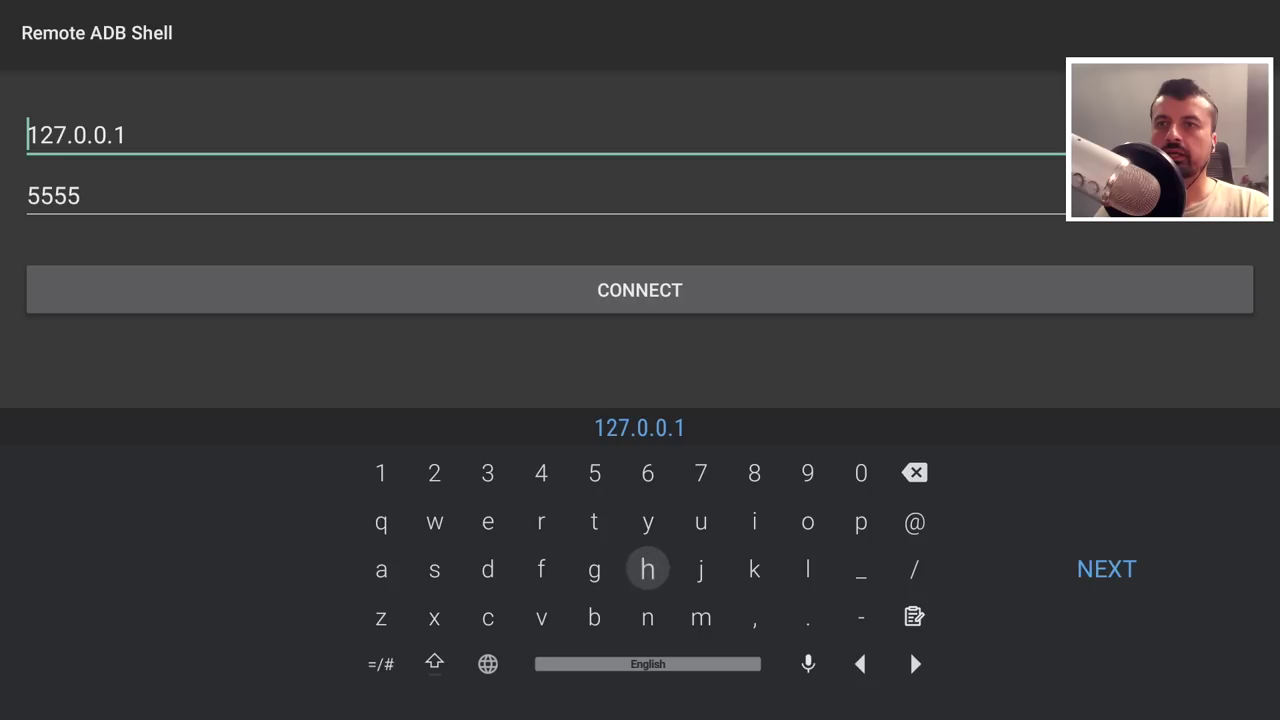
pyautogui.press('Right')
pyautogui.press('Right')
pyautogui.press('Right')
pyautogui.press('Right')
pyautogui.press('Right')
pyautogui.press('Right')
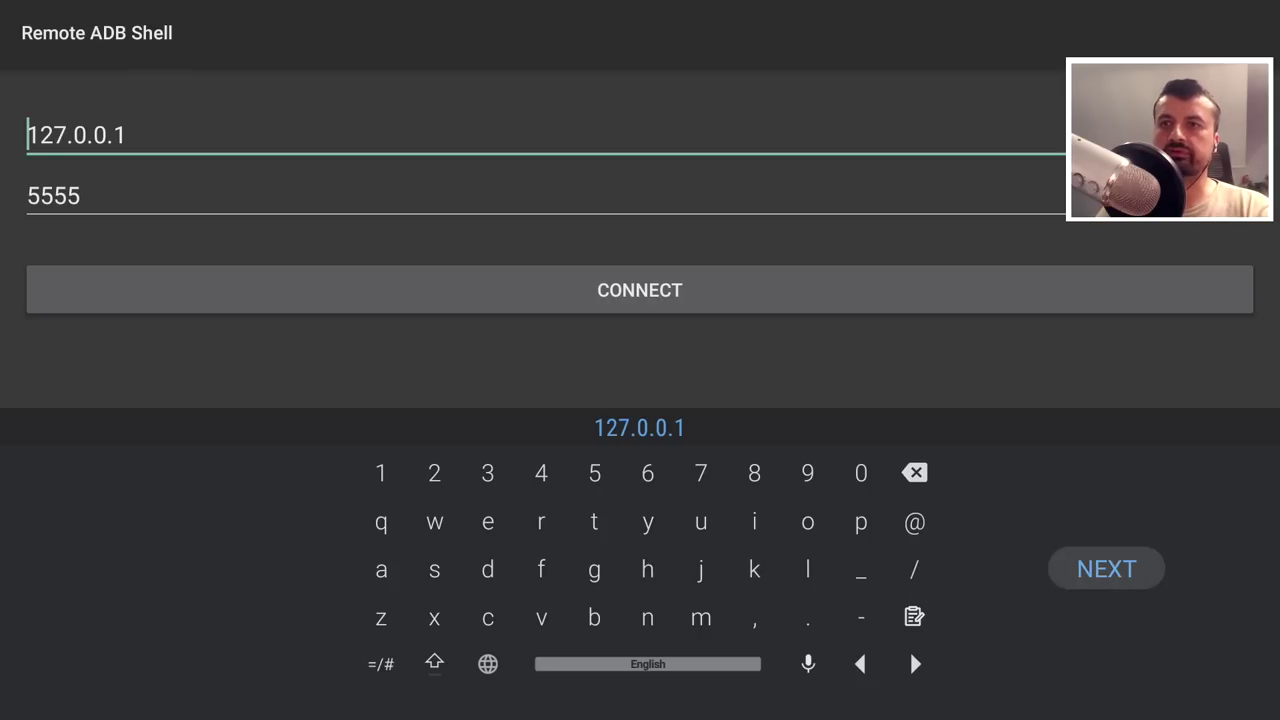
pyautogui.press('Return')
# Accept 5555 as the connection port
pyautogui.press('Right')
pyautogui.press('Right')
pyautogui.press('Right')
pyautogui.press('Right')
pyautogui.press('Right')
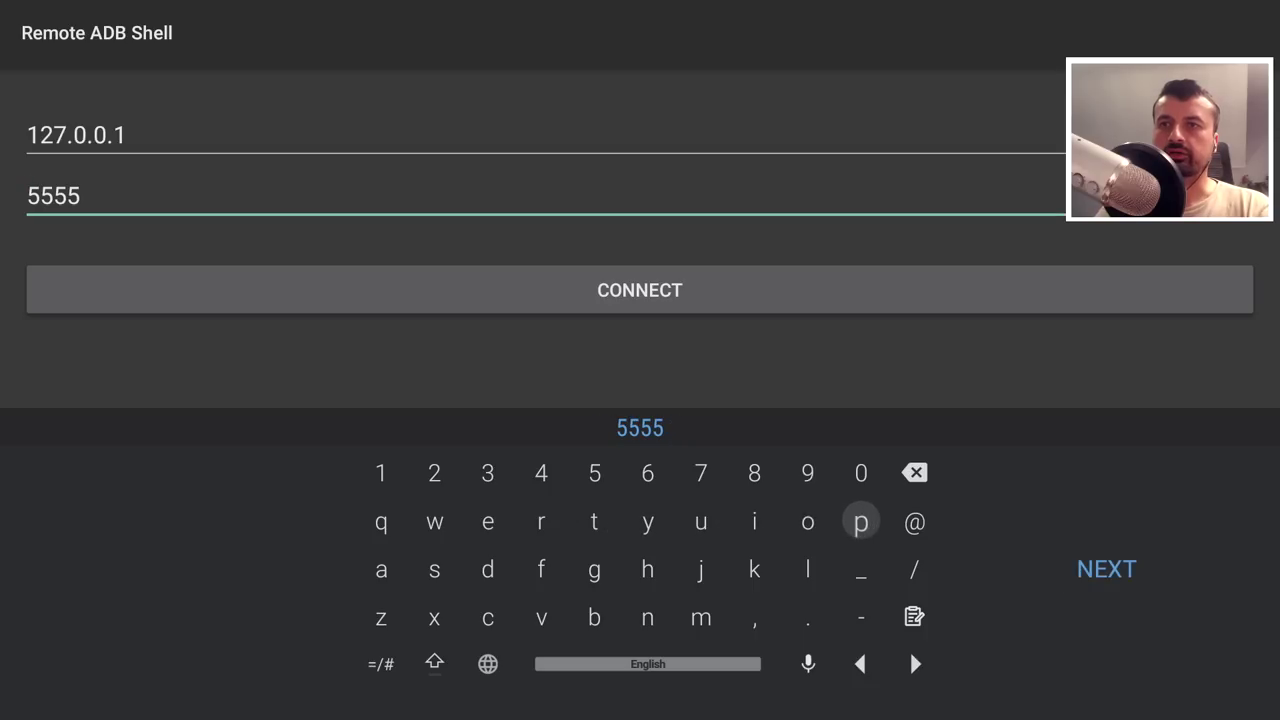
pyautogui.press('Right')
pyautogui.press('Right')
pyautogui.press('Return')
# Connect to the ADB shell at 127.0.0.1:5555
pyautogui.press('Right')
pyautogui.press('Right')
pyautogui.press('Right')
pyautogui.press('Right')
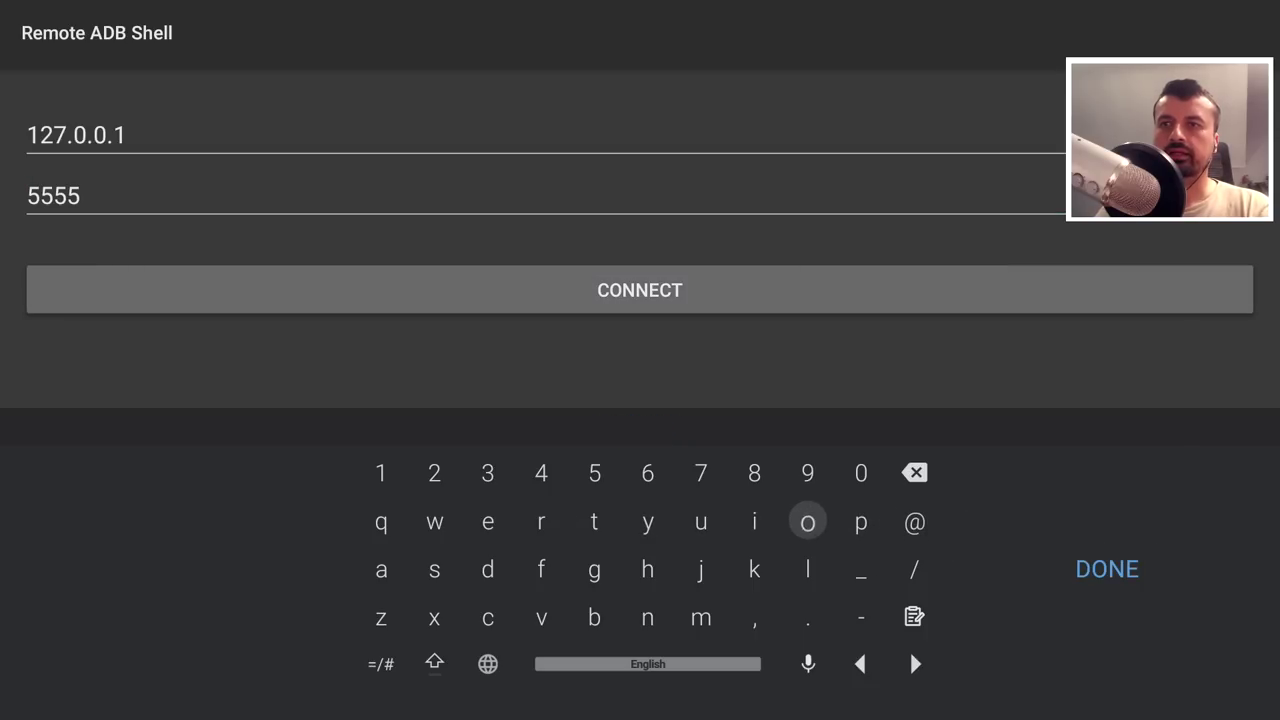
pyautogui.press('Right')
pyautogui.press('Right')
pyautogui.press('Right')
pyautogui.press('Return')
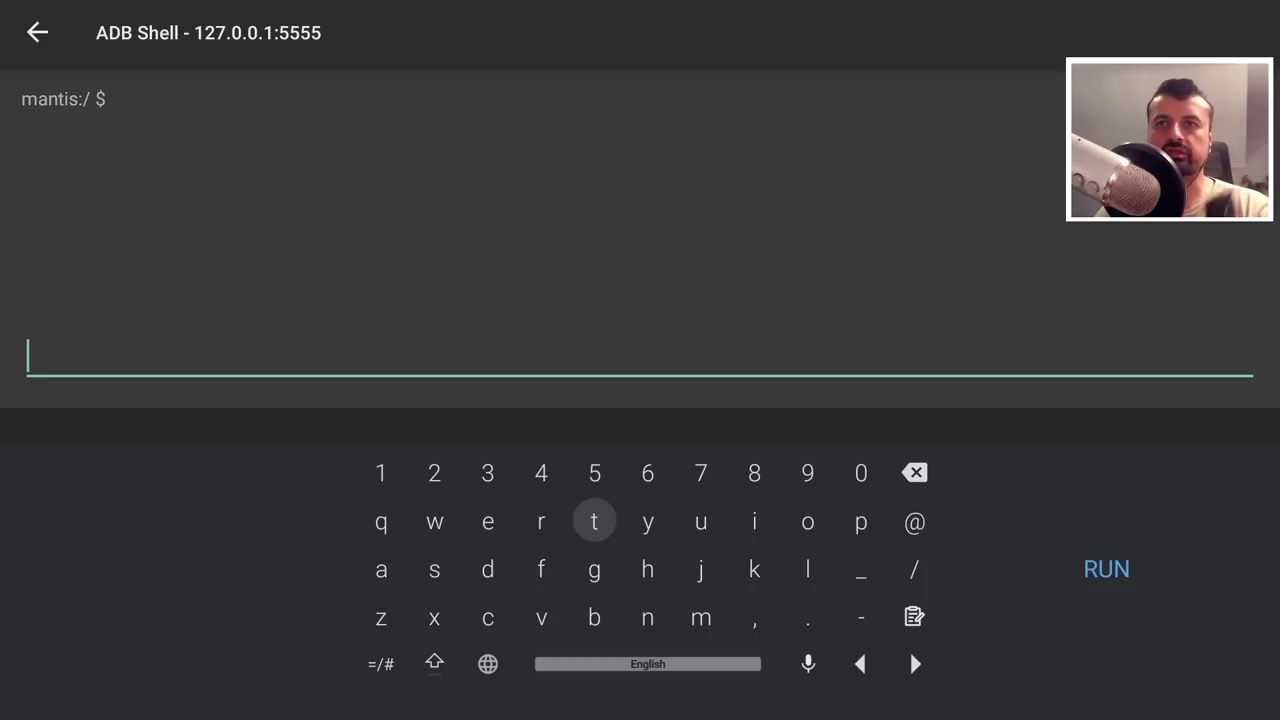
pyautogui.press('Right')
pyautogui.press('Left')
pyautogui.press('Left')
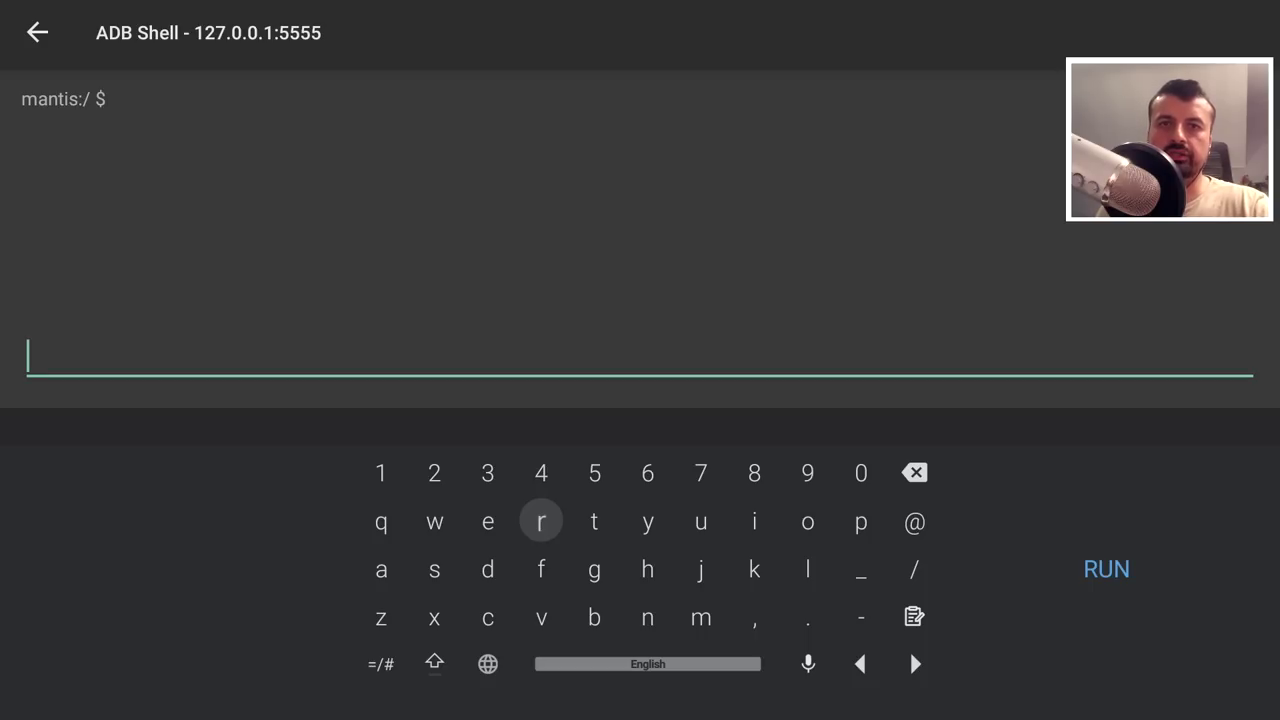
pyautogui.press('Right')
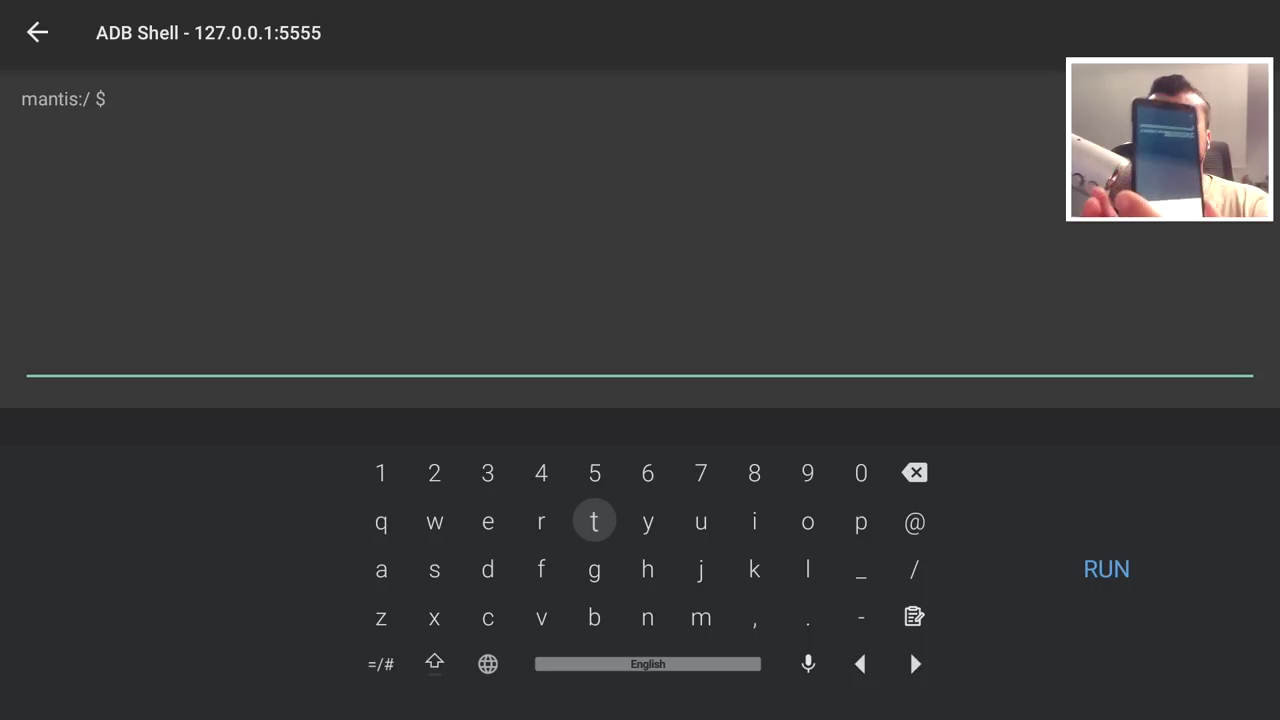
# Test the Fire TV phone app's keyboard by entering hdhdhd in the shell's command line, and clear the text again
pyautogui.press('Escape')
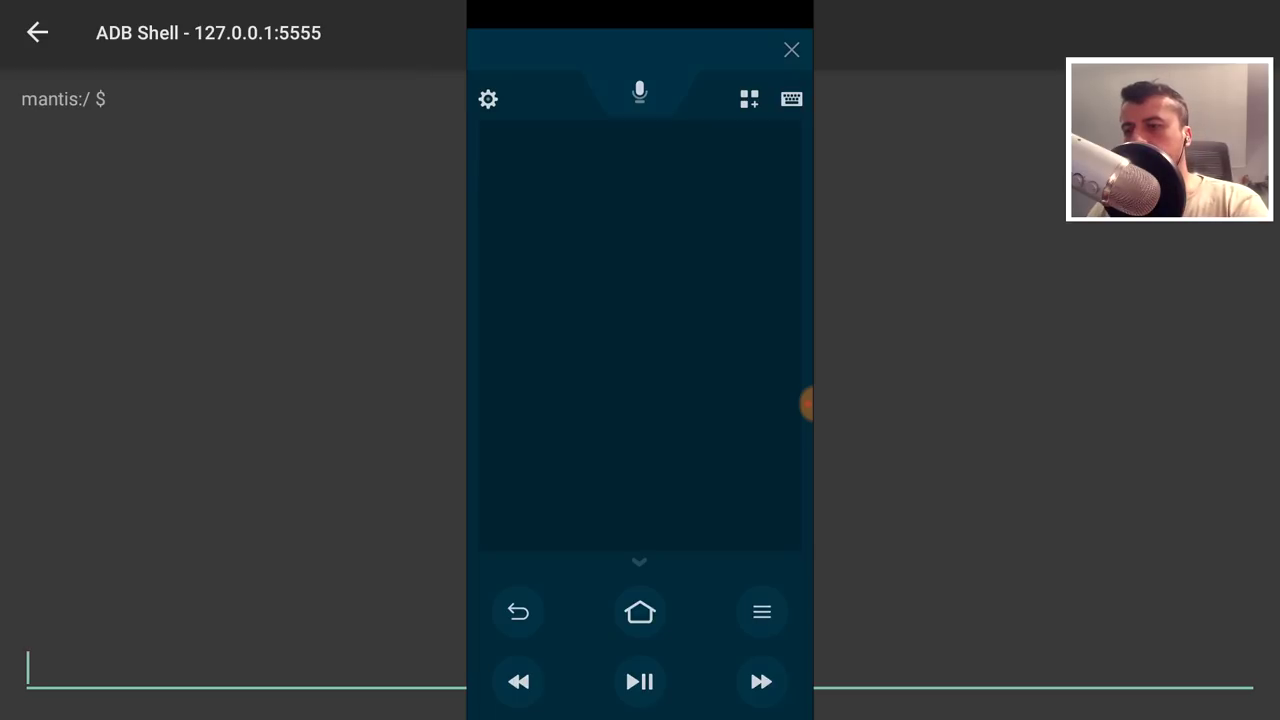
pyautogui.click(791, 98)
pyautogui.write('hdhdhd')
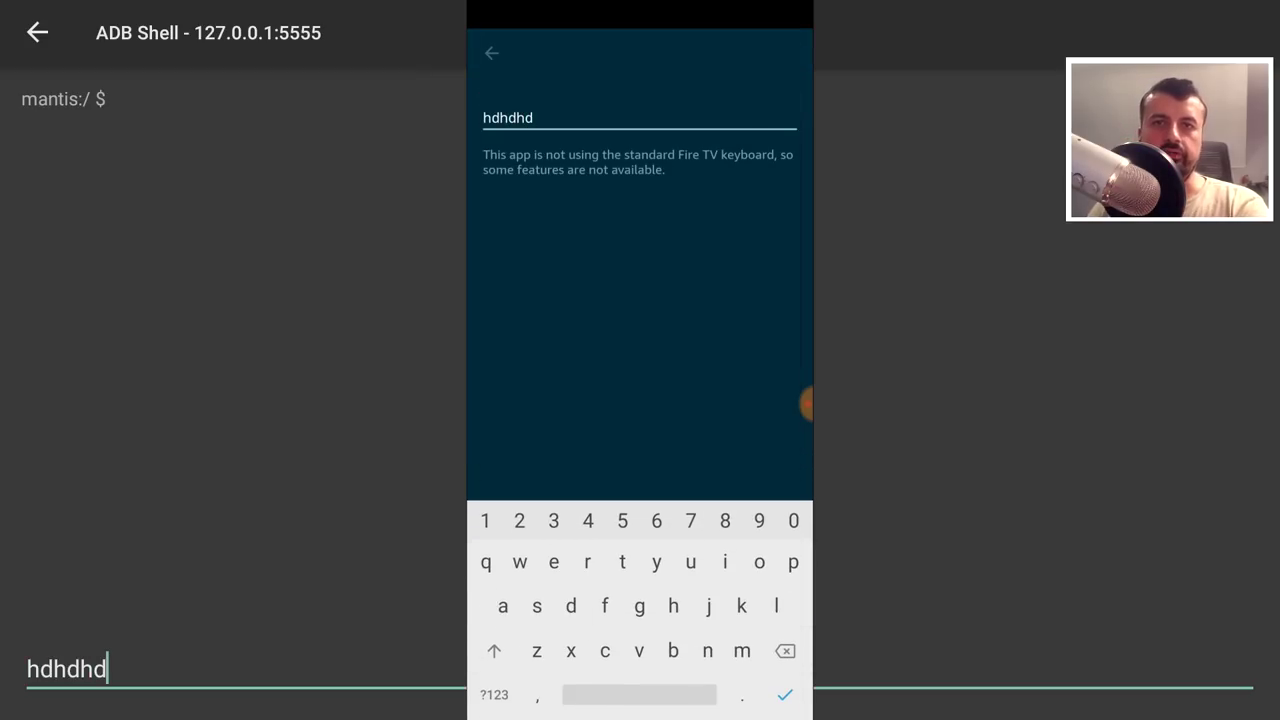
pyautogui.press('BackSpace')
pyautogui.press('BackSpace')
pyautogui.press('BackSpace')
pyautogui.press('BackSpace')
pyautogui.press('BackSpace')
pyautogui.press('BackSpace')
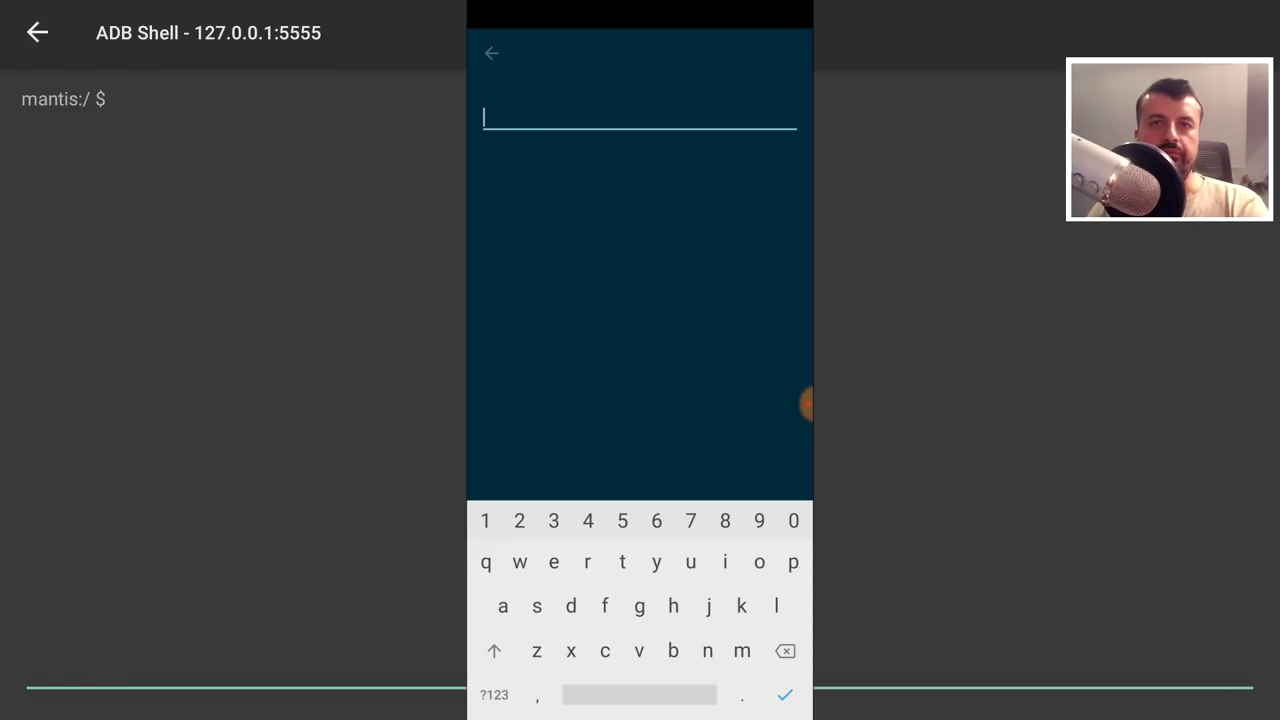
# Switch to Chrome on the phone and copy the command "pm grant com.rockon999.android.tv.settings android.permission.WRITE_SECURE_SETTINGS" from ADB Commands Needed
pyautogui.hotkey('alt', 's')
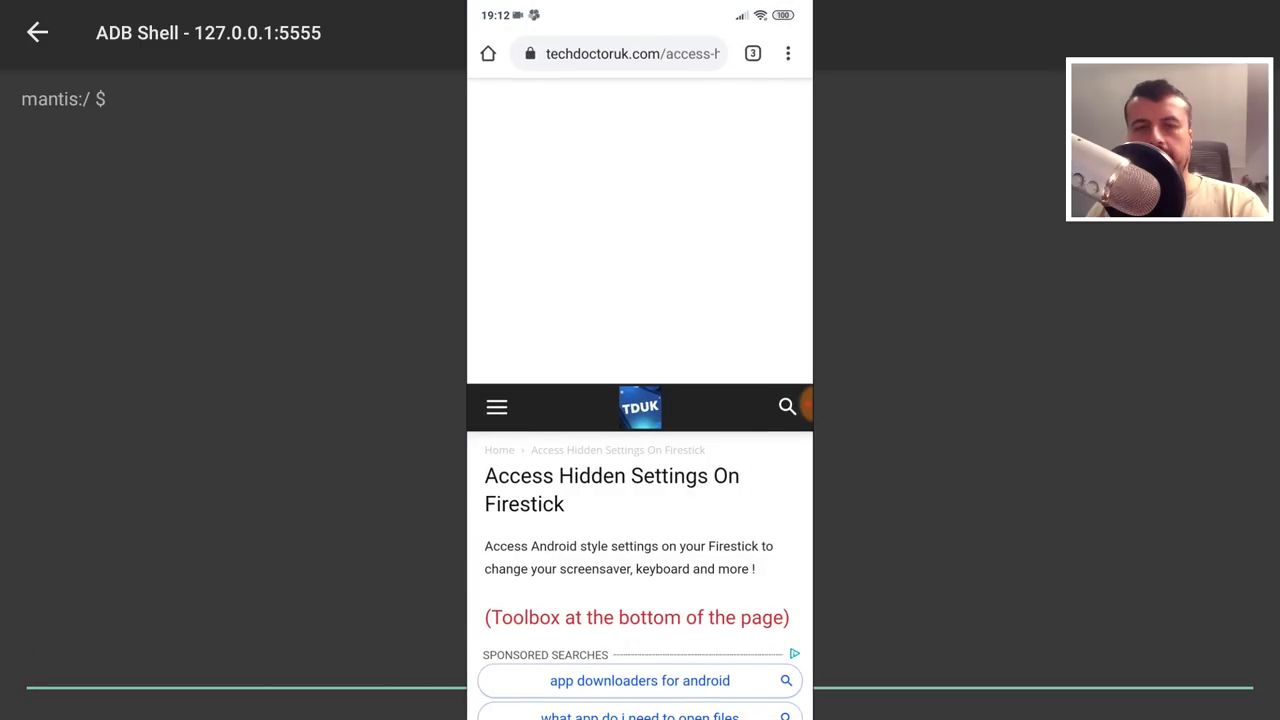
pyautogui.scroll(-10, 806, 405)
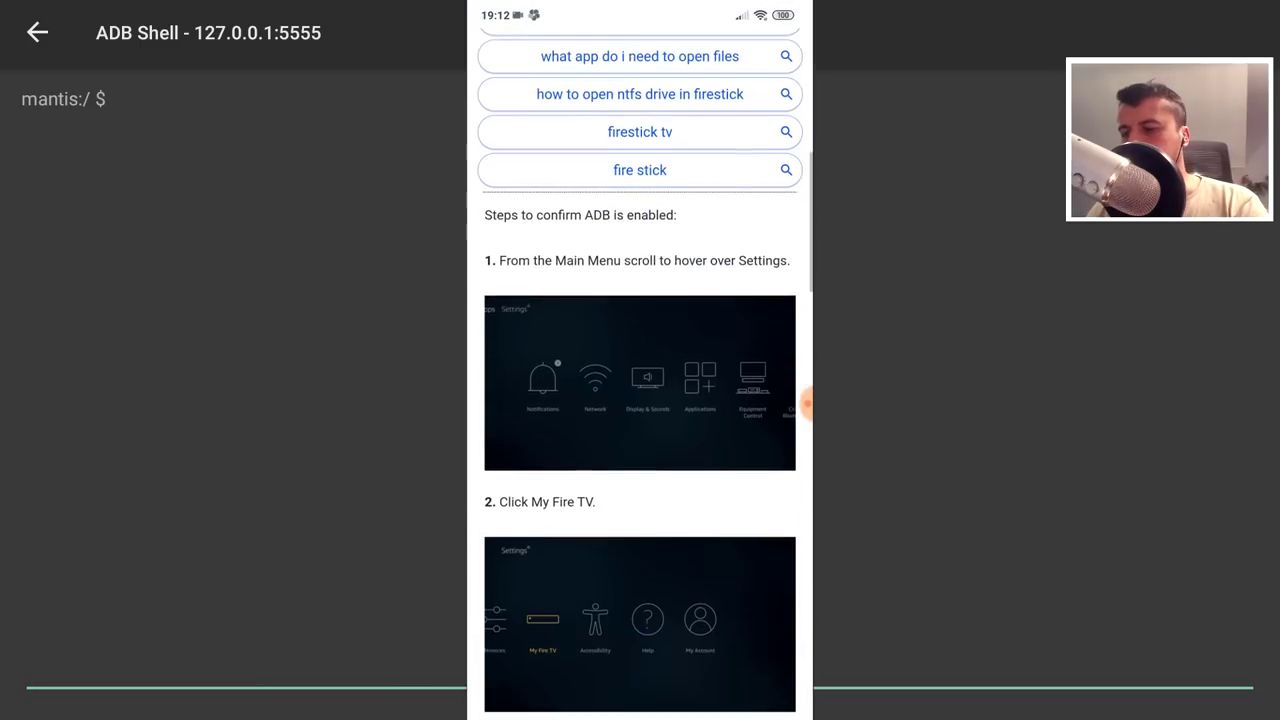
pyautogui.scroll(-5, 806, 405)
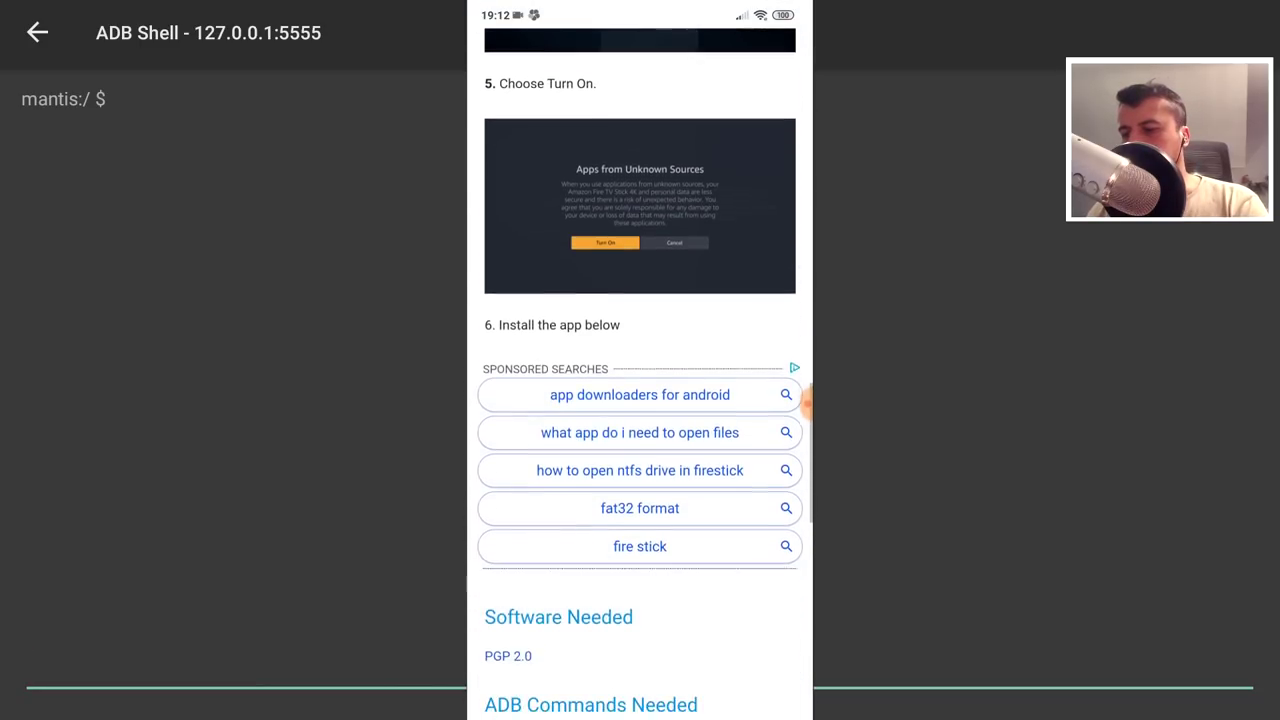
pyautogui.scroll(1, 806, 405)
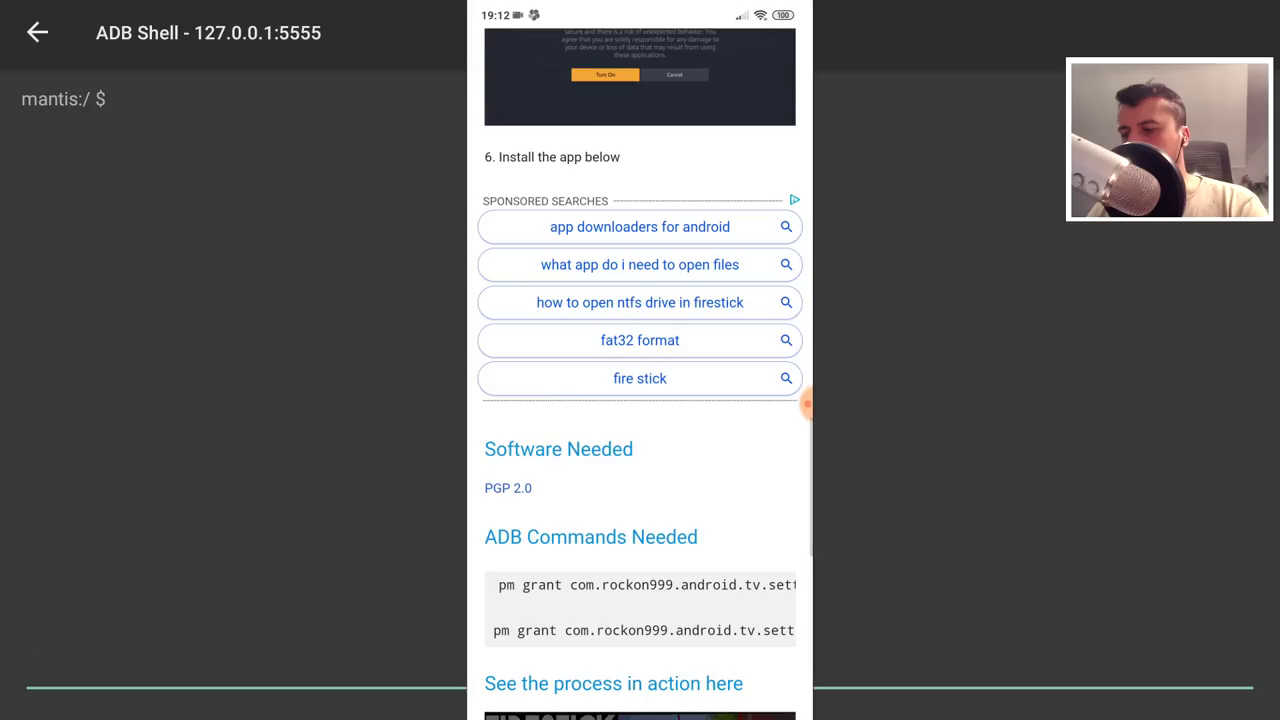
pyautogui.doubleClick(542, 585)
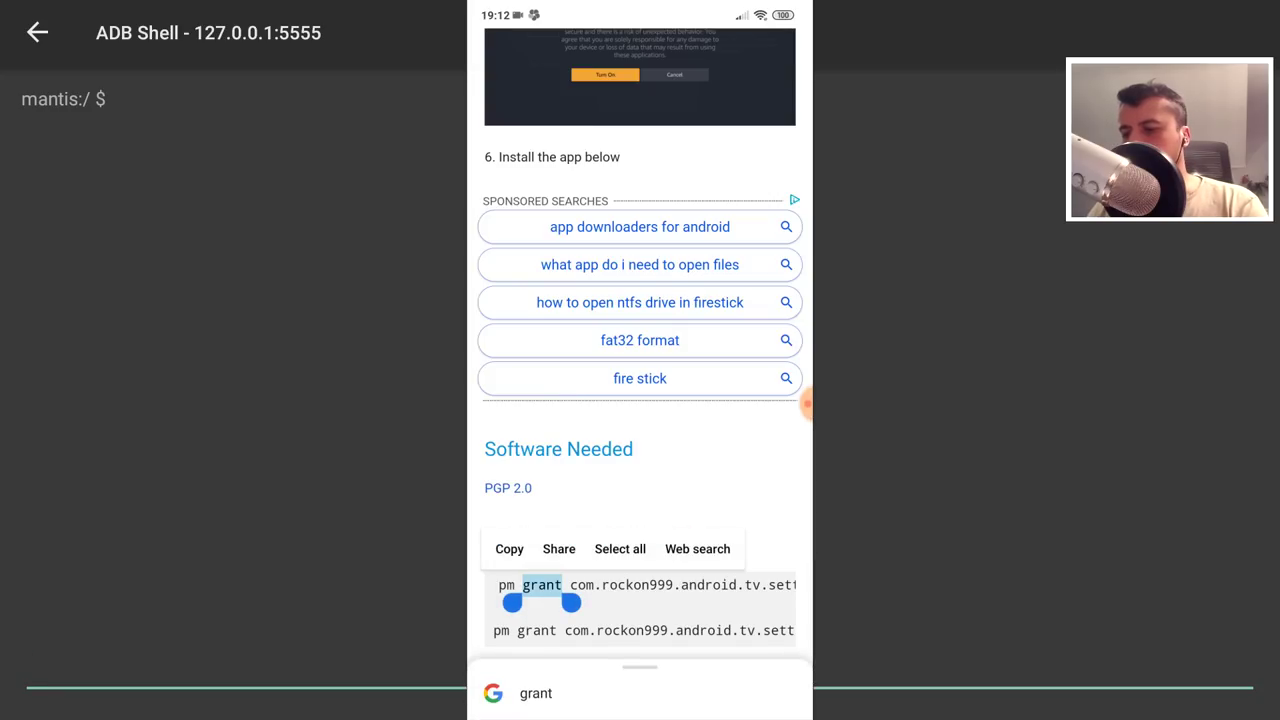
pyautogui.moveTo(512, 602); pyautogui.dragTo(488, 602)
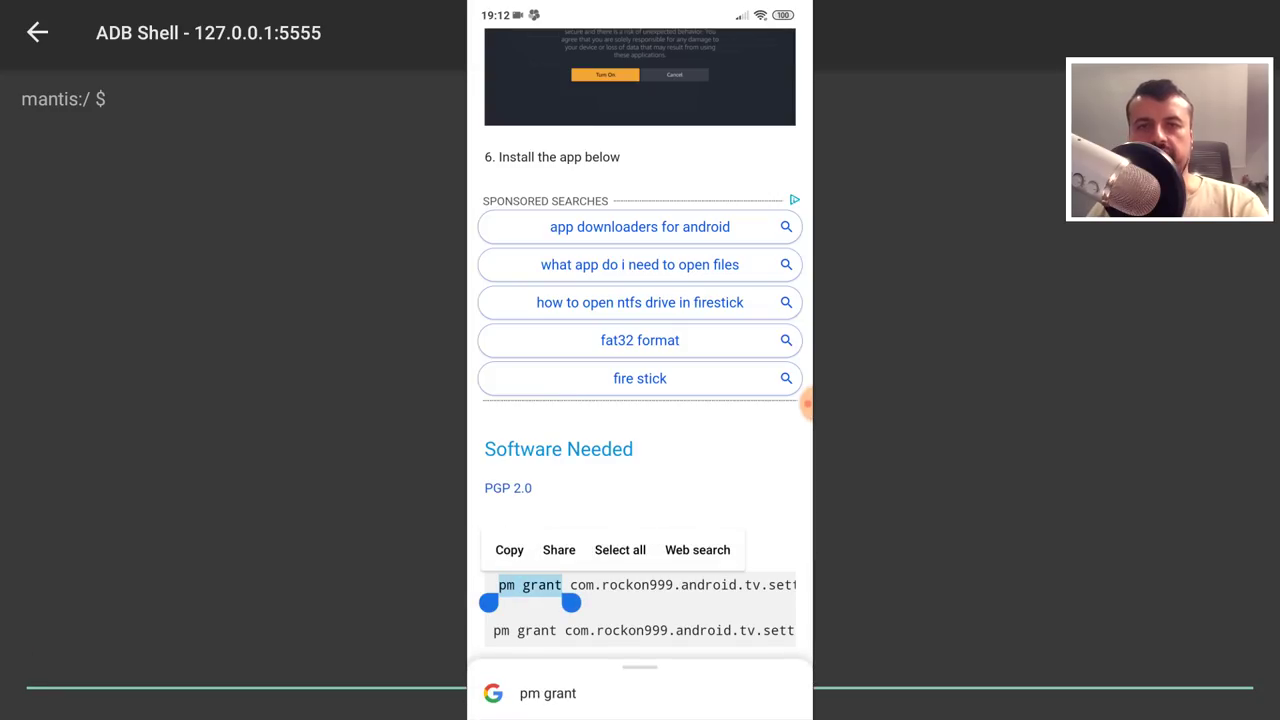
pyautogui.moveTo(570, 602); pyautogui.dragTo(795, 602)
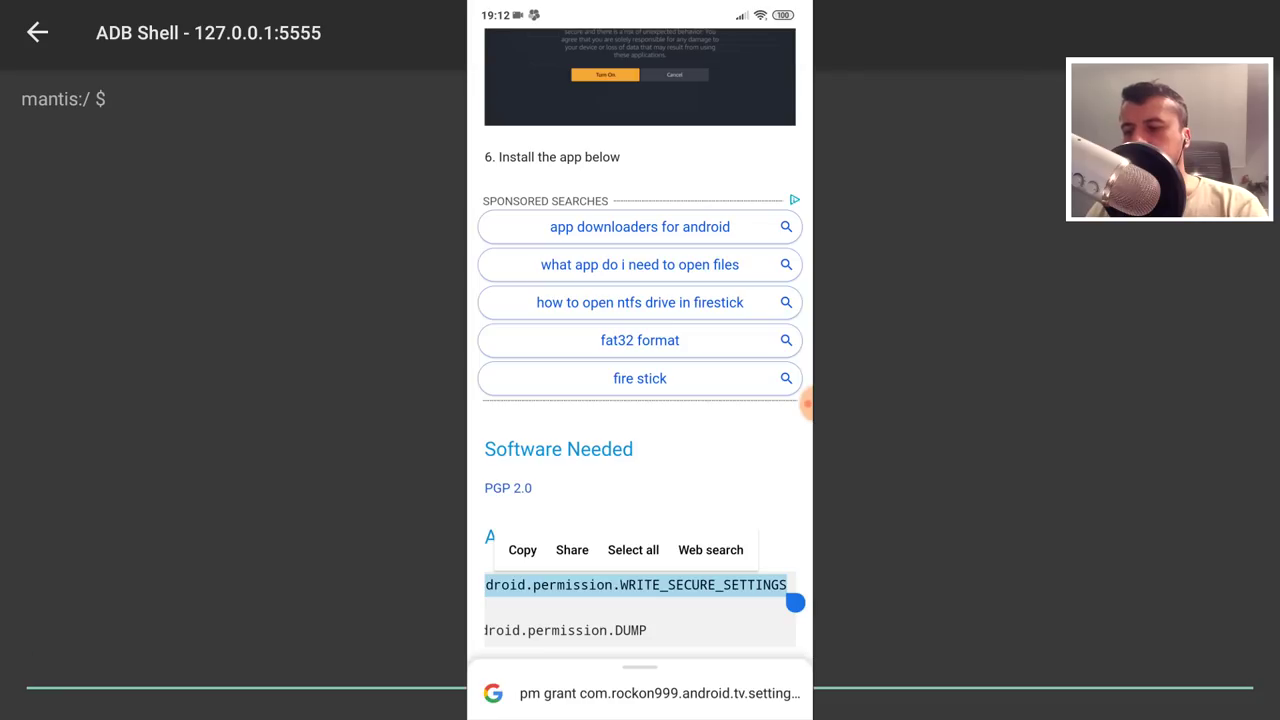
pyautogui.click(522, 550)
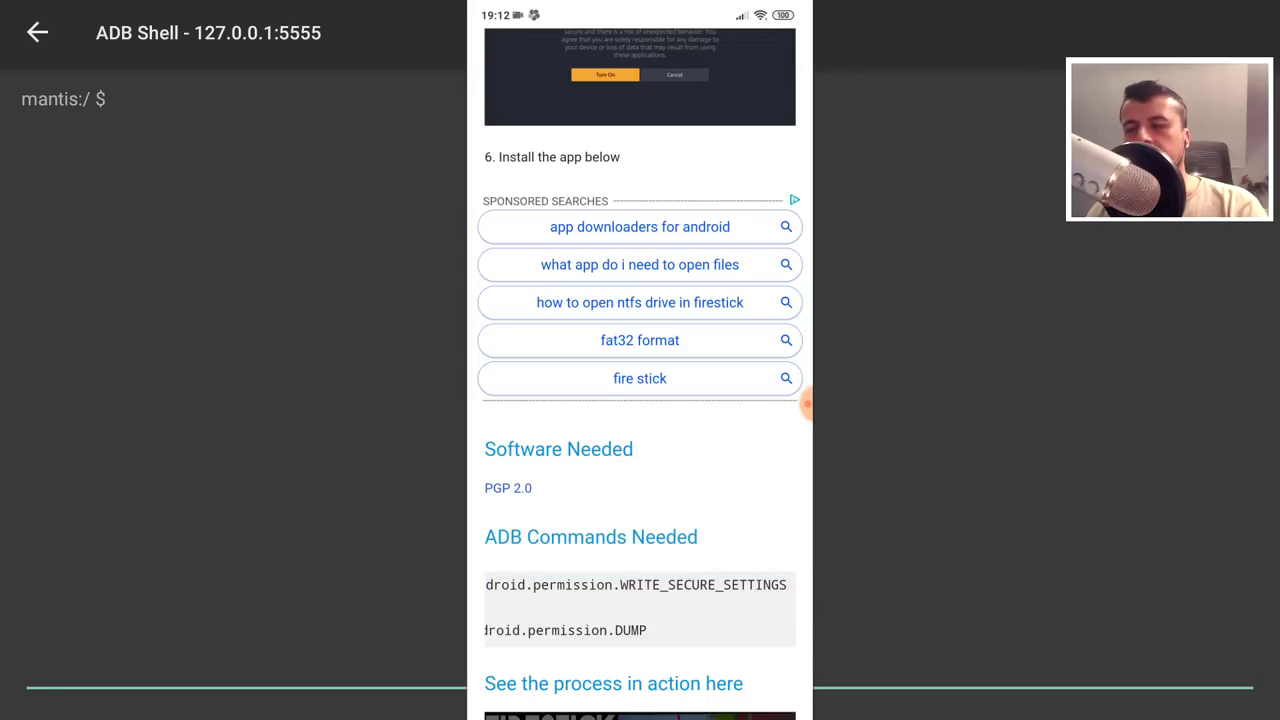
# Switch to the Fire TV phone app and paste the copied WRITE_SECURE_SETTINGS grant command into the shell's command line
pyautogui.moveTo(640, 715); pyautogui.dragTo(640, 480)
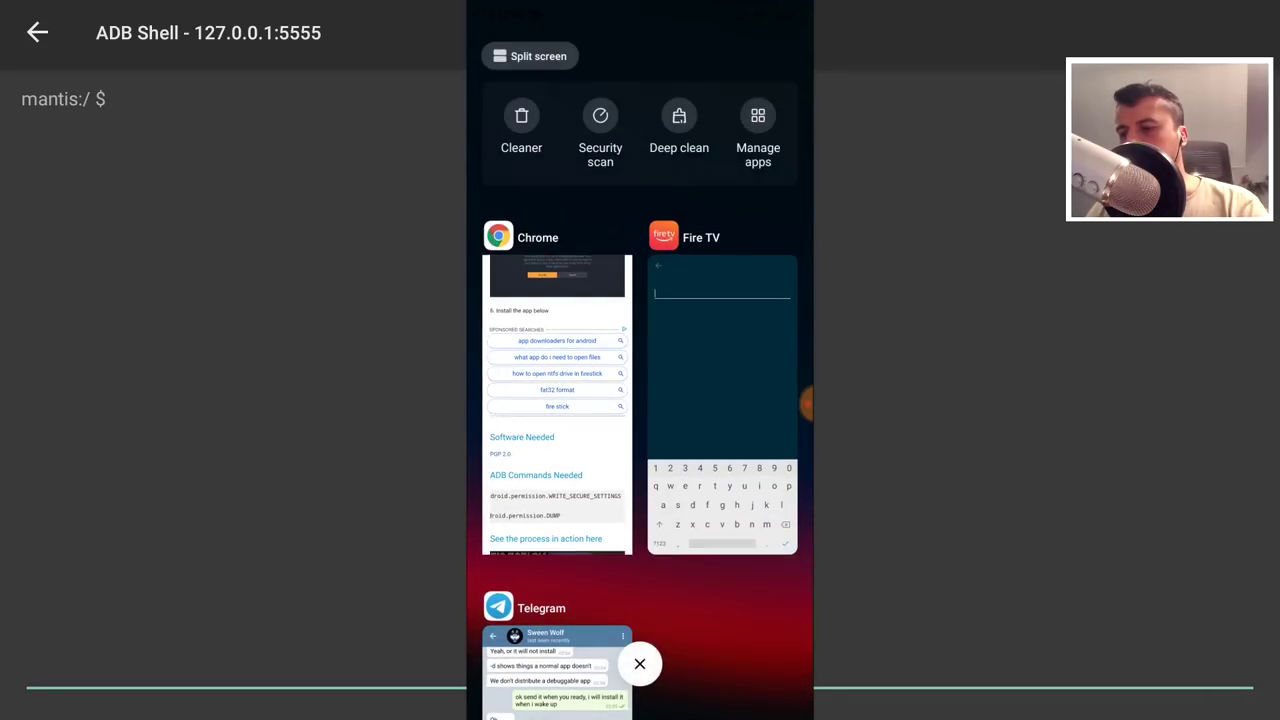
pyautogui.click(724, 400)
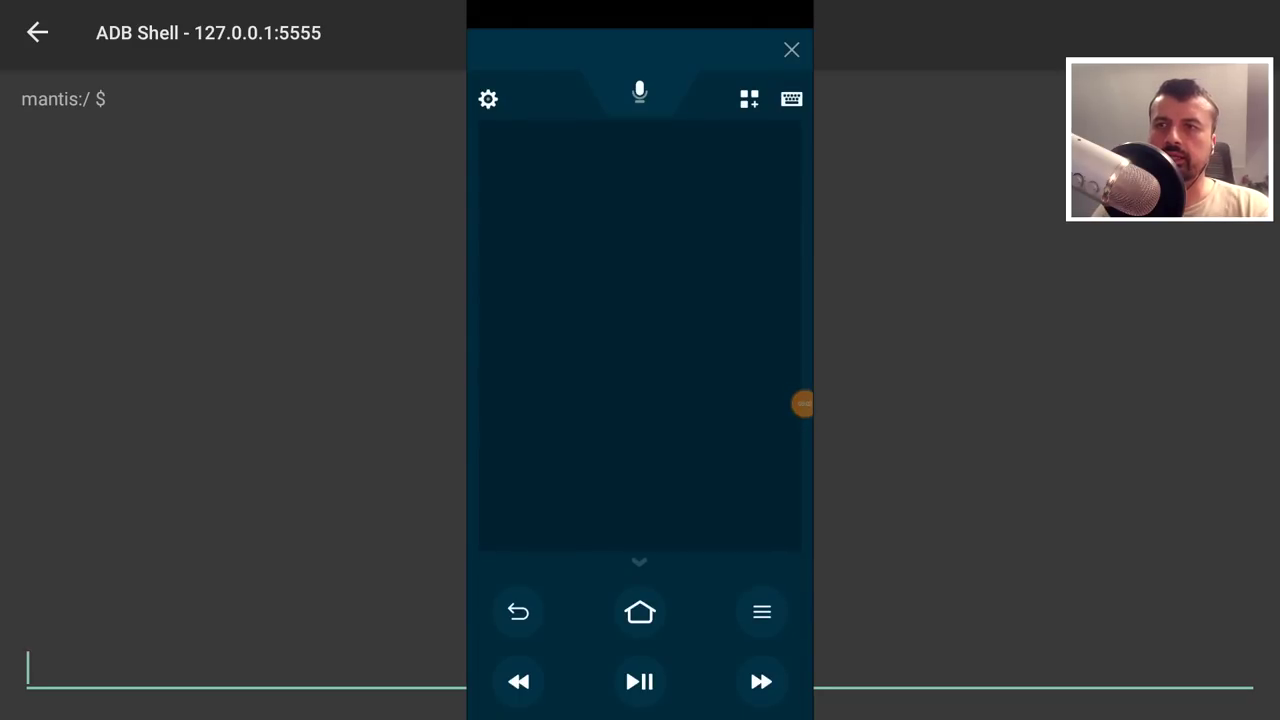
pyautogui.press('Return')
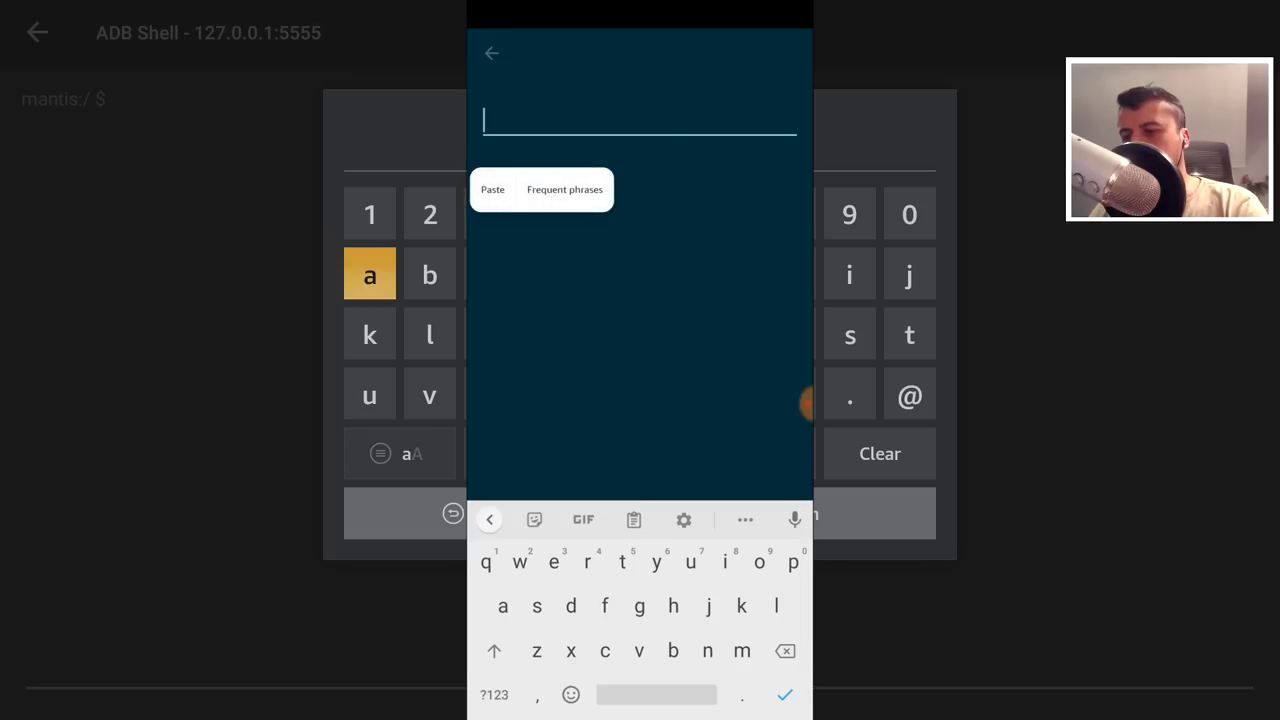
pyautogui.click(492, 189)
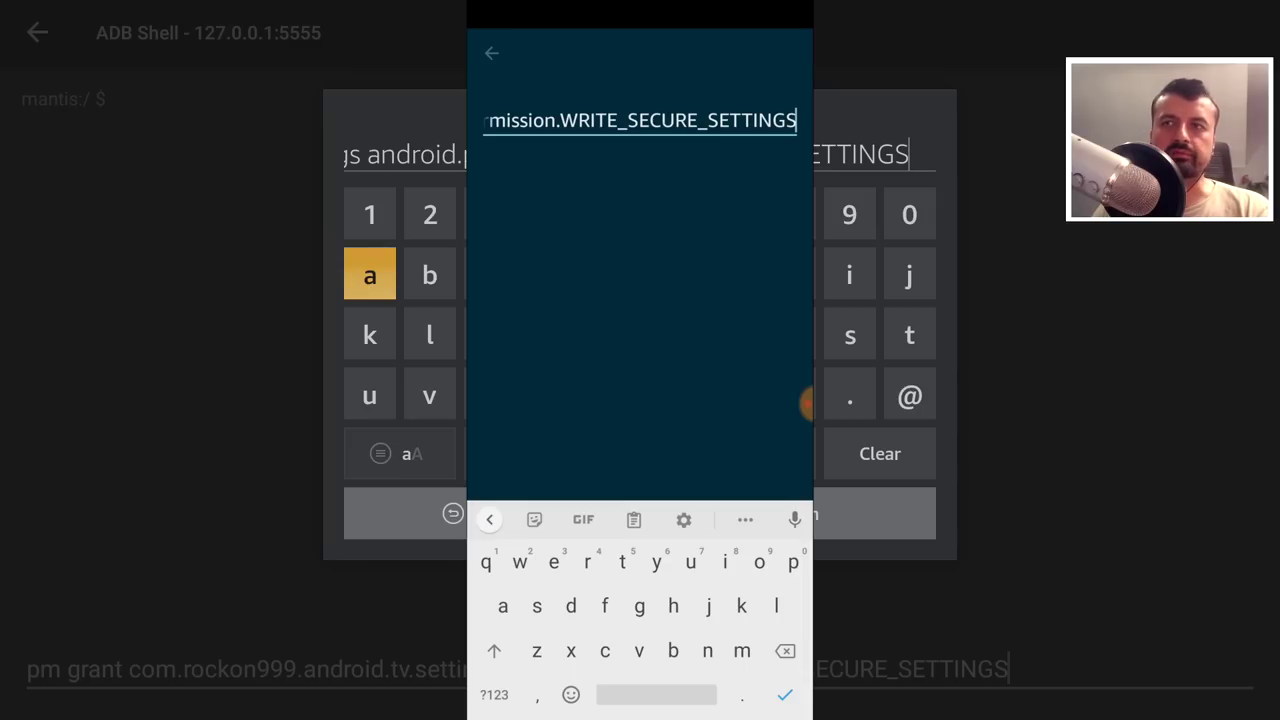
# Run the WRITE_SECURE_SETTINGS grant command in the ADB shell
pyautogui.press('Down')
pyautogui.press('Down')
pyautogui.press('Down')
pyautogui.press('Down')
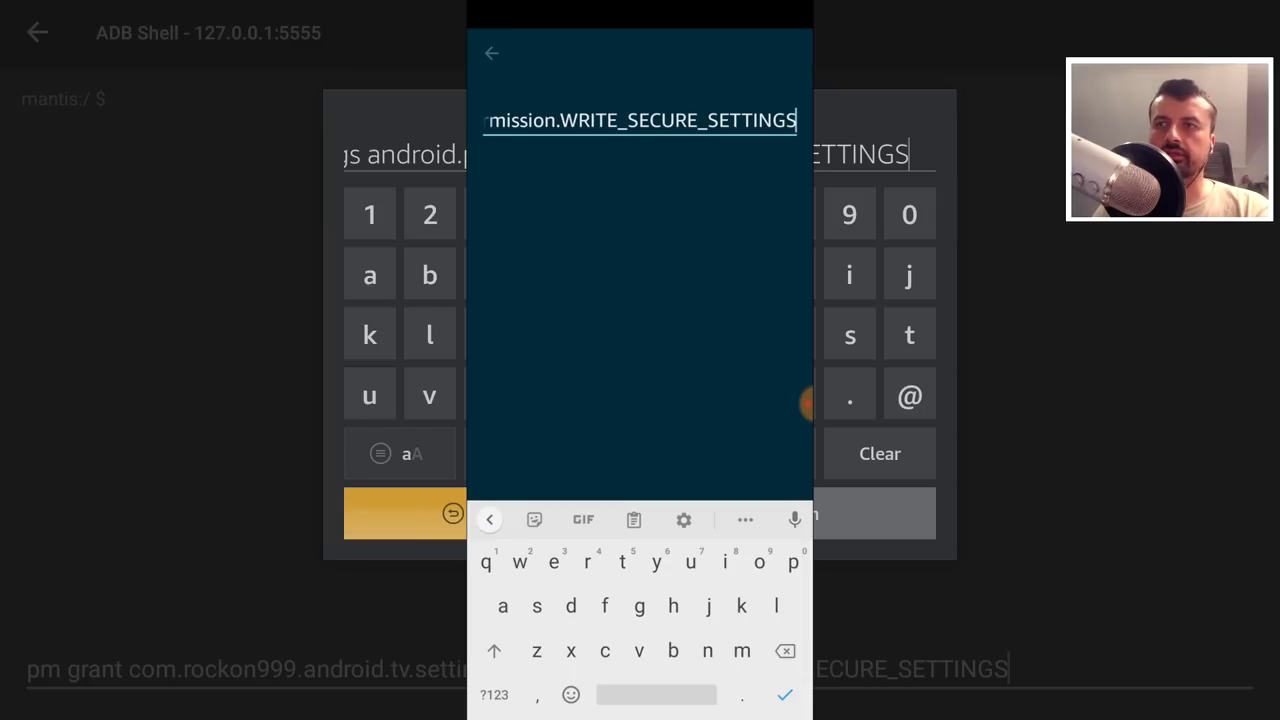
pyautogui.press('Right')
pyautogui.press('Return')
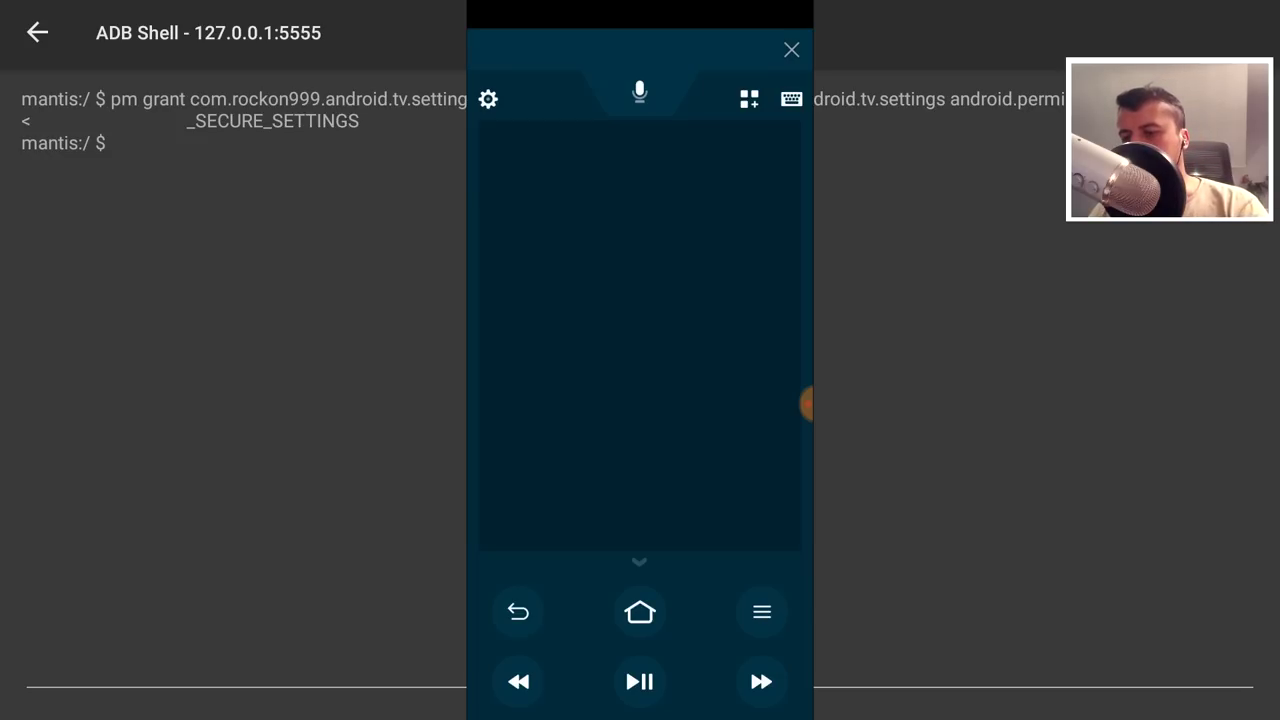
# Switch to Chrome on the phone and copy the "pm grant" command ending in android.permission.DUMP from ADB Commands Needed
pyautogui.moveTo(640, 715); pyautogui.dragTo(640, 450)
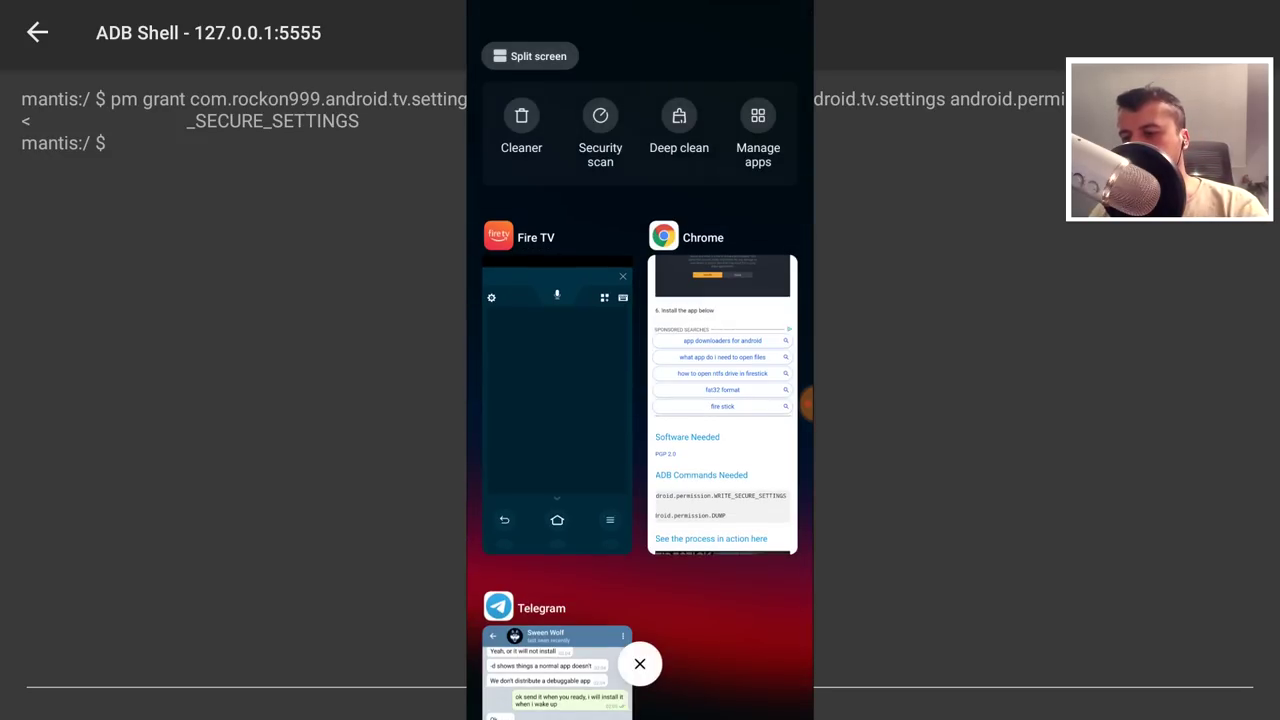
pyautogui.click(720, 400)
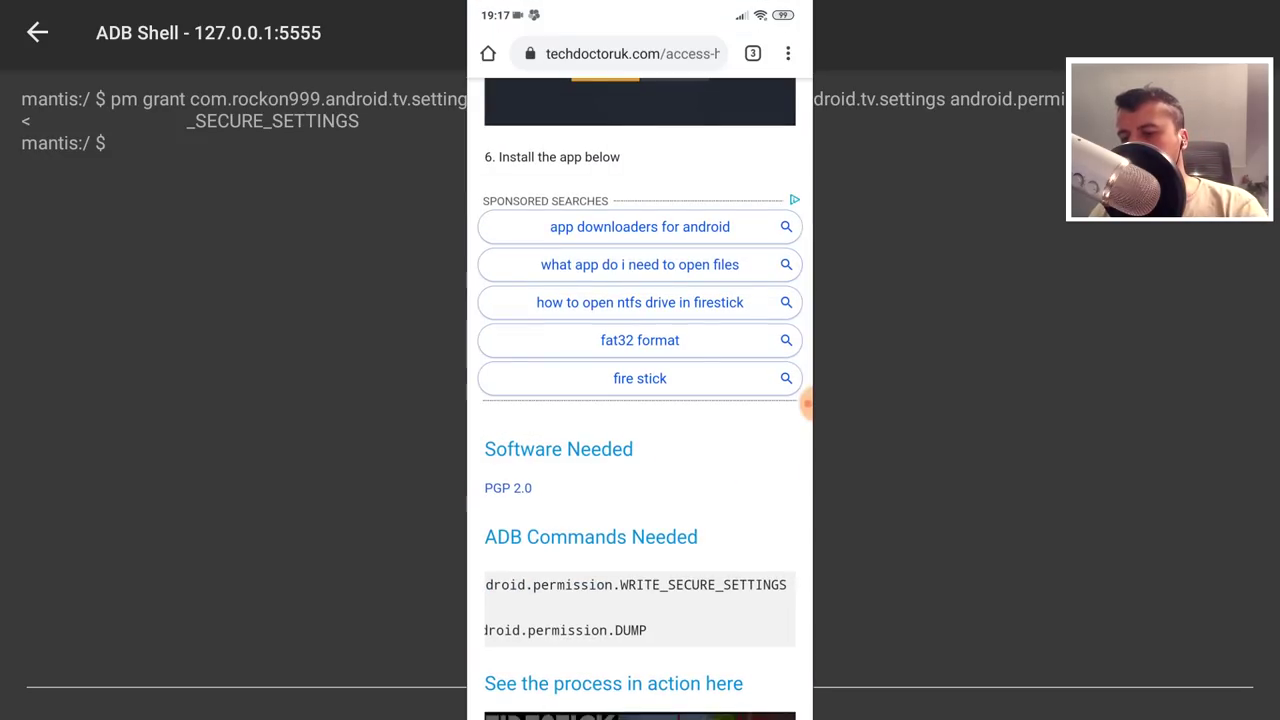
pyautogui.doubleClick(536, 630)
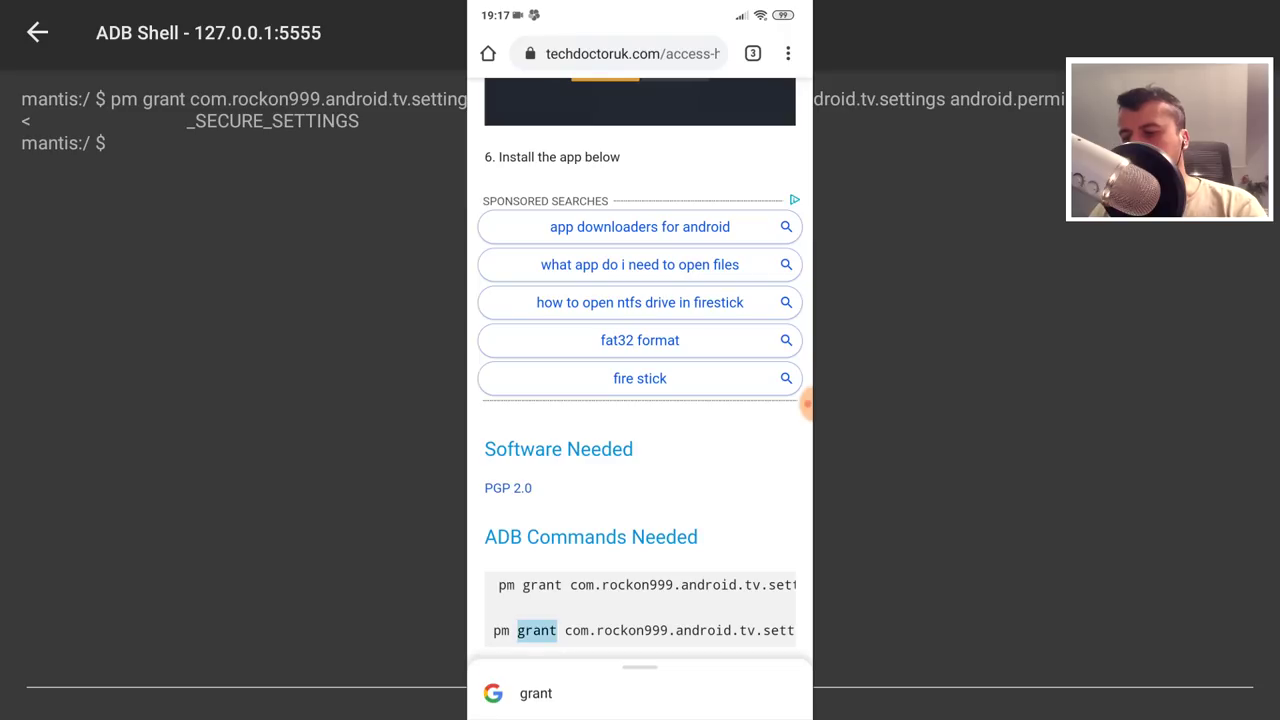
pyautogui.moveTo(506, 646); pyautogui.dragTo(486, 646)
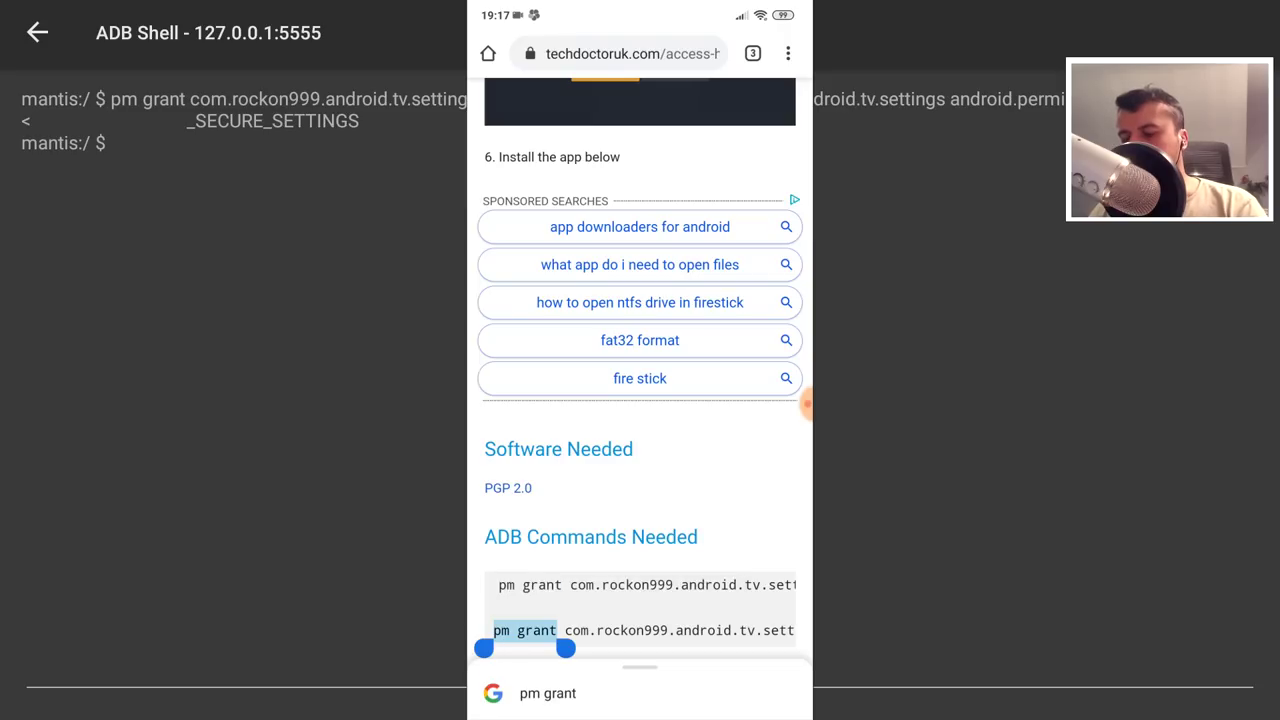
pyautogui.moveTo(563, 646); pyautogui.dragTo(722, 648)
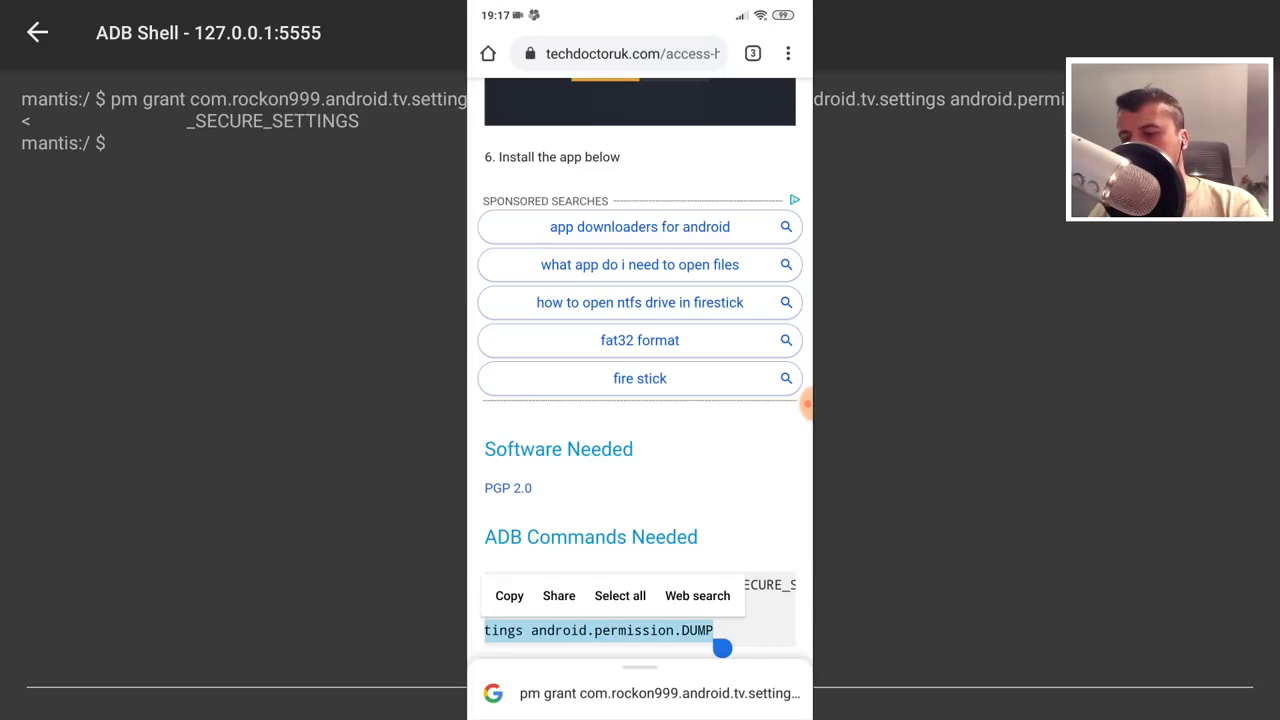
# Return to the Fire TV phone app and paste the android.permission.DUMP grant command into the shell's command line
pyautogui.hotkey('alt', 'Tab')
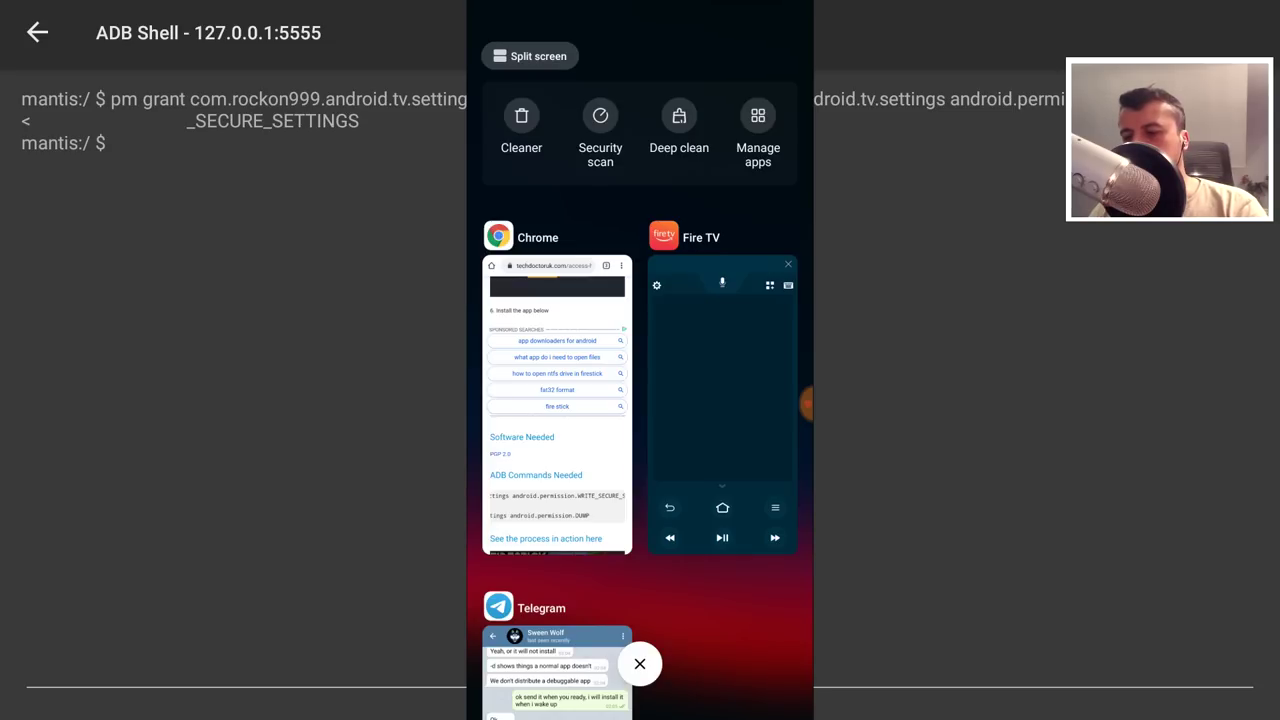
pyautogui.click(722, 400)
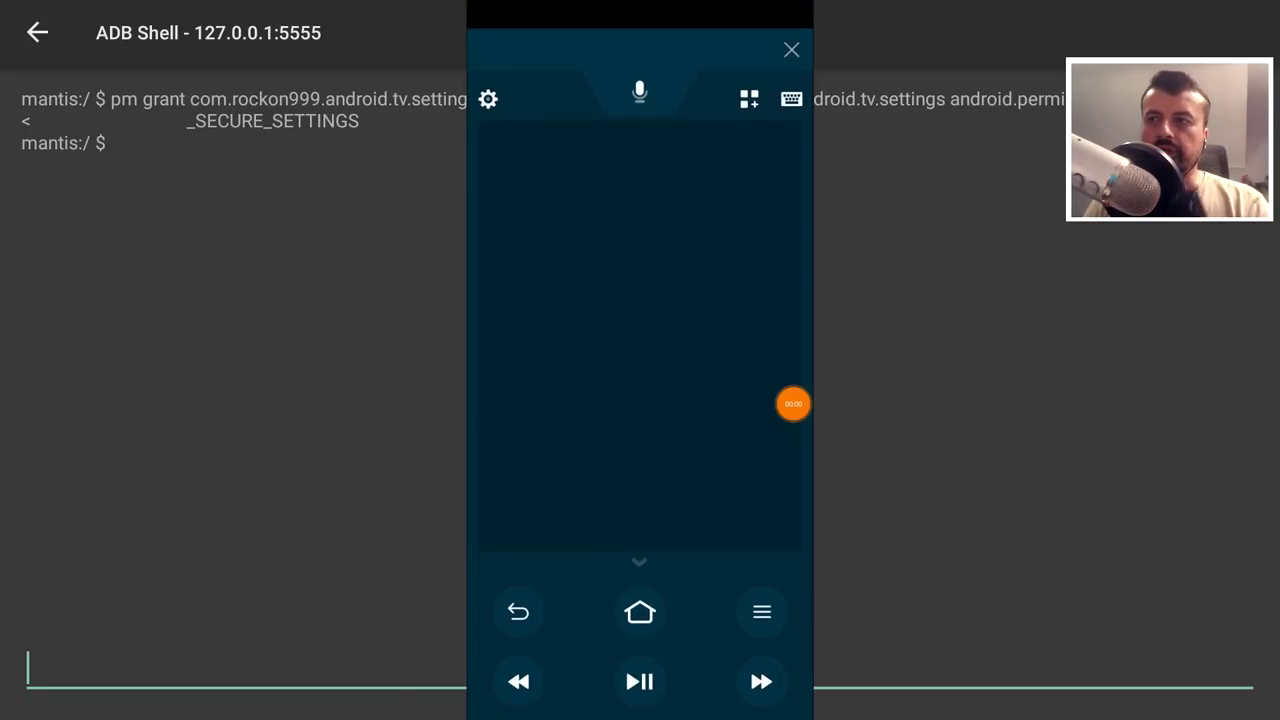
pyautogui.press('Return')
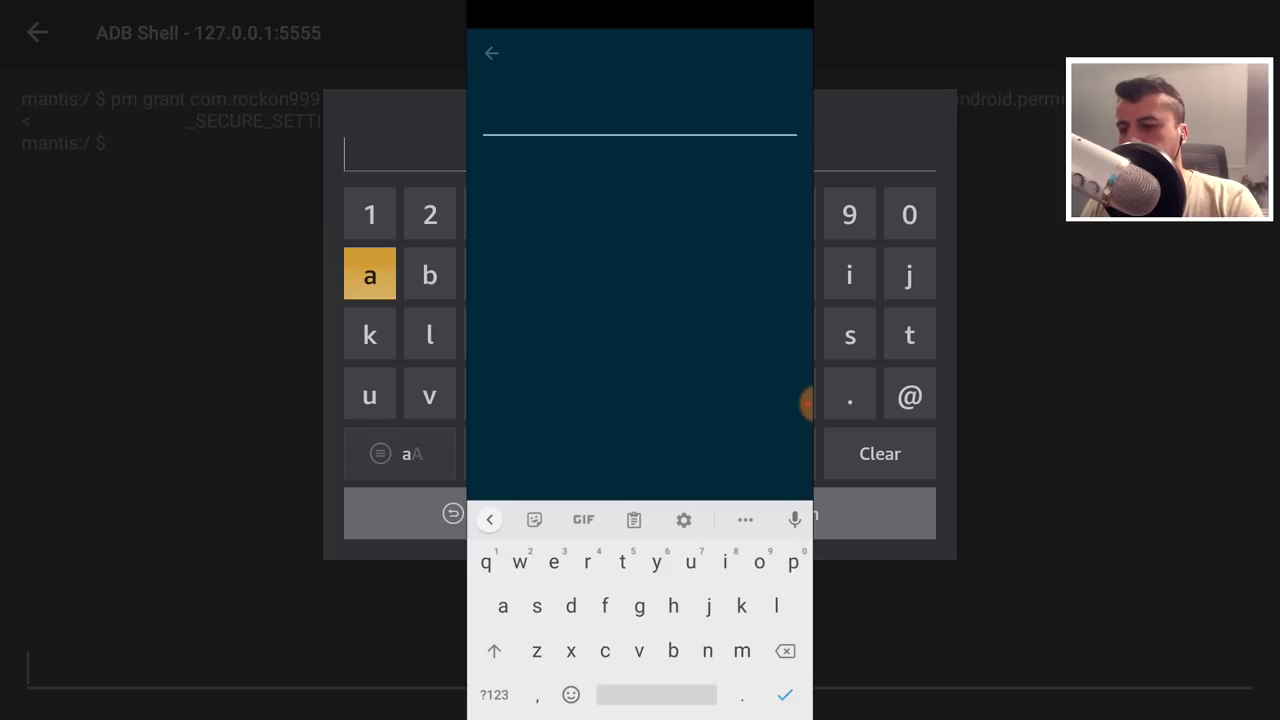
pyautogui.click(540, 125)
pyautogui.click(492, 189)
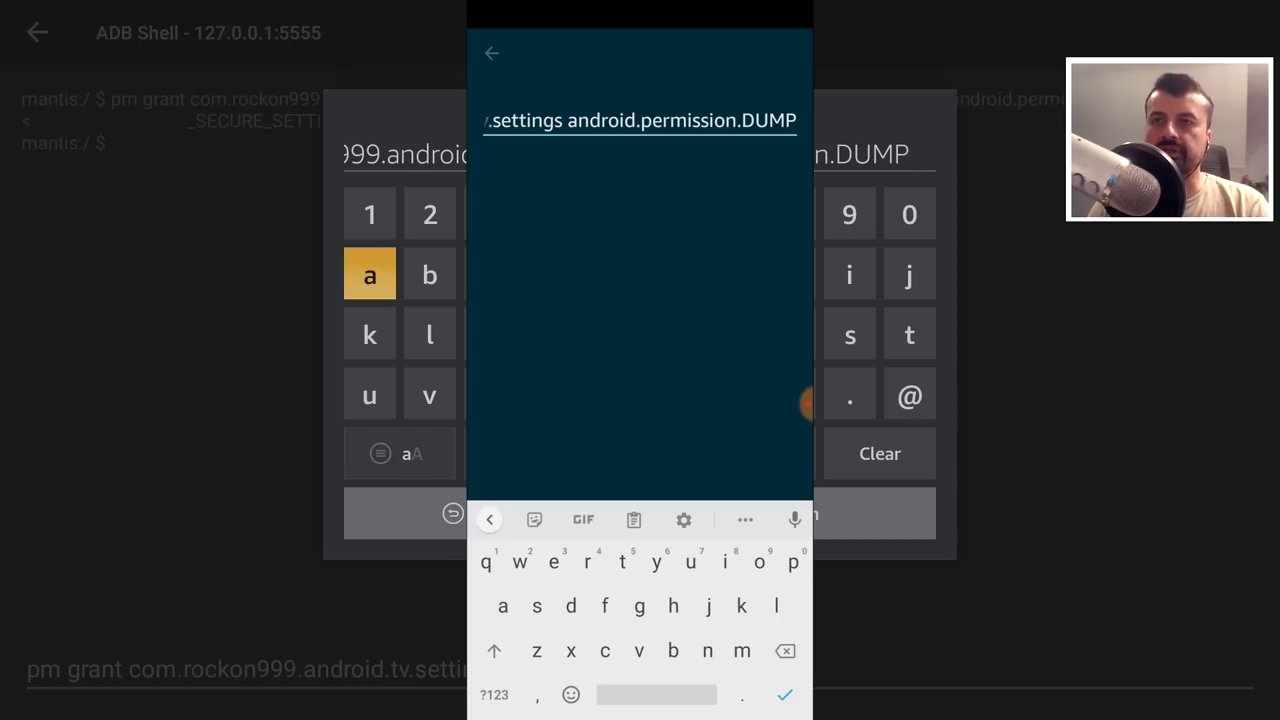
# Run the android.permission.DUMP grant command and close the on-screen keyboard
pyautogui.press('Down')
pyautogui.press('Down')
pyautogui.press('Down')
pyautogui.press('Down')
pyautogui.press('Right')
pyautogui.press('Return')
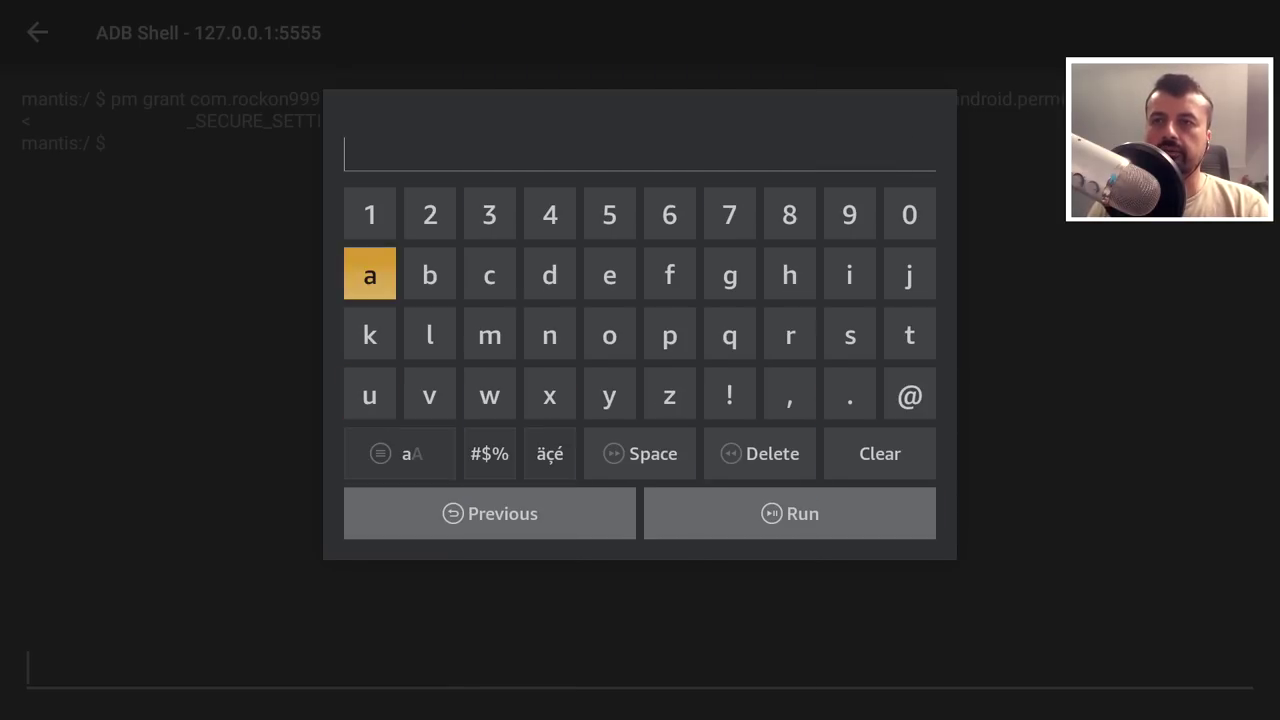
pyautogui.press('Down')
pyautogui.press('Down')
pyautogui.press('Down')
pyautogui.press('Down')
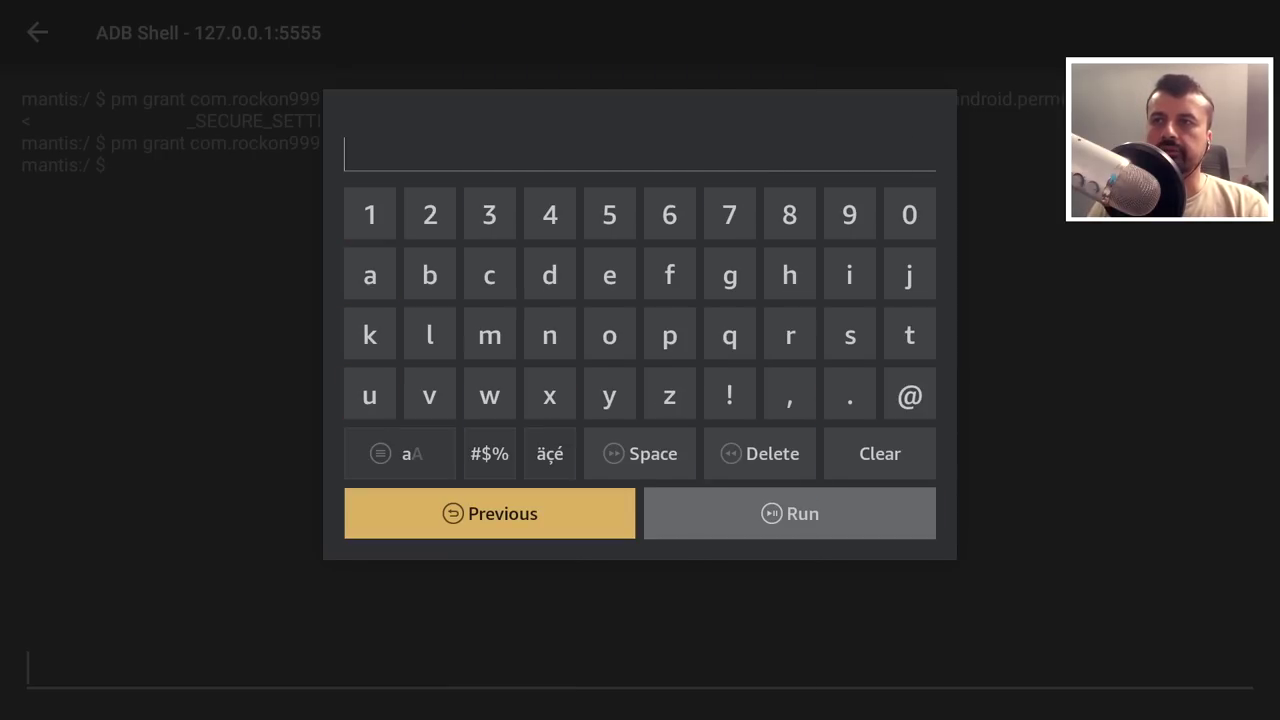
pyautogui.press('Escape')
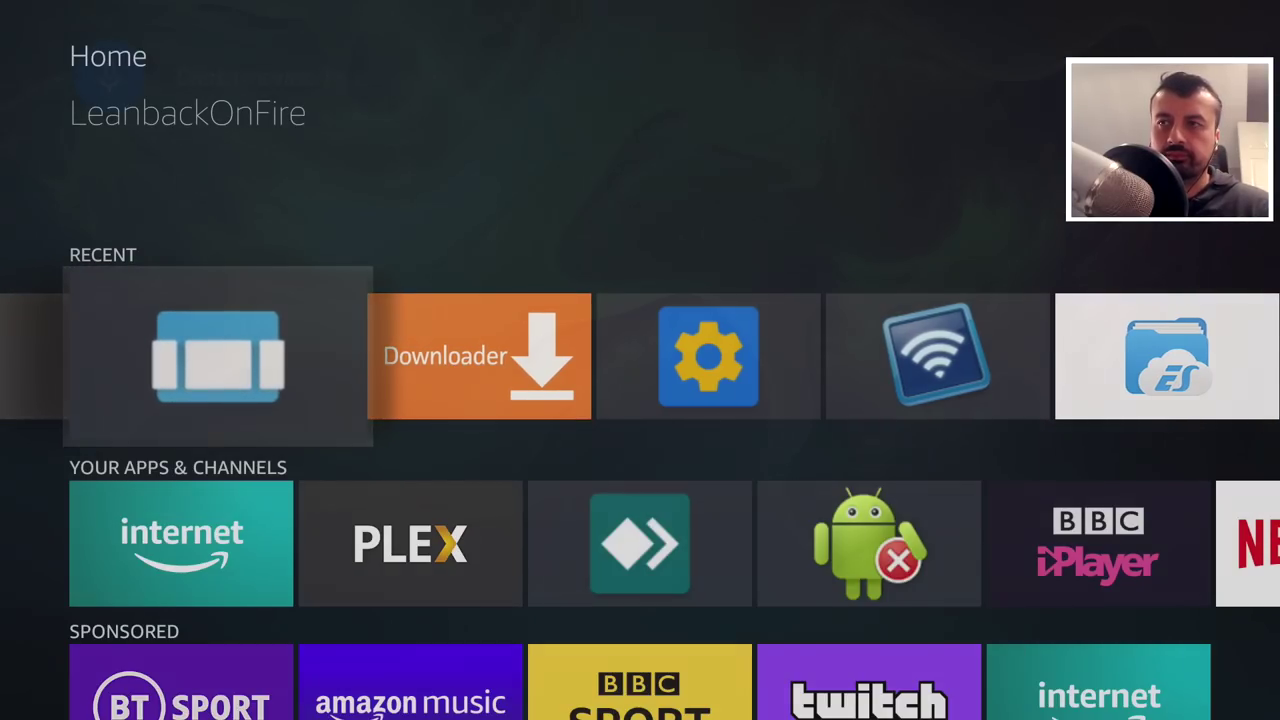
# Launch LeanbackOnFire from the recent apps and look through its app rows
pyautogui.press('Return')
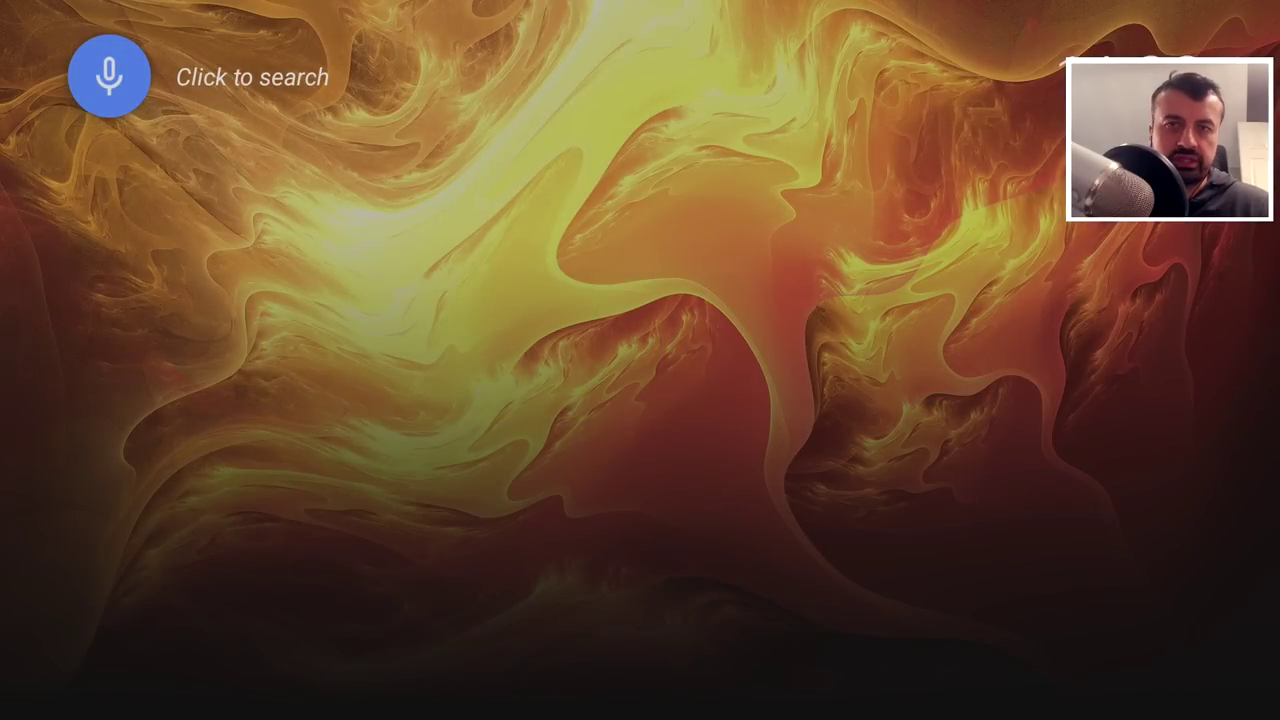
pyautogui.press('Down')
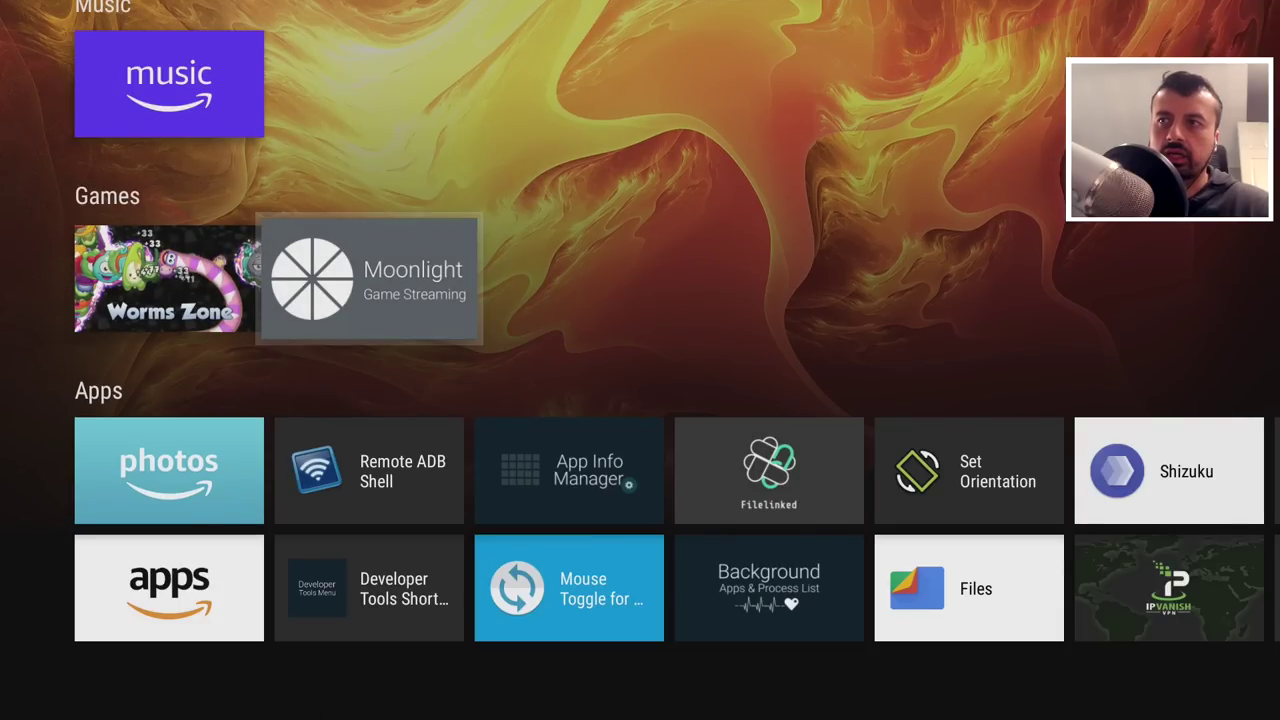
pyautogui.press('Up')
pyautogui.press('Up')
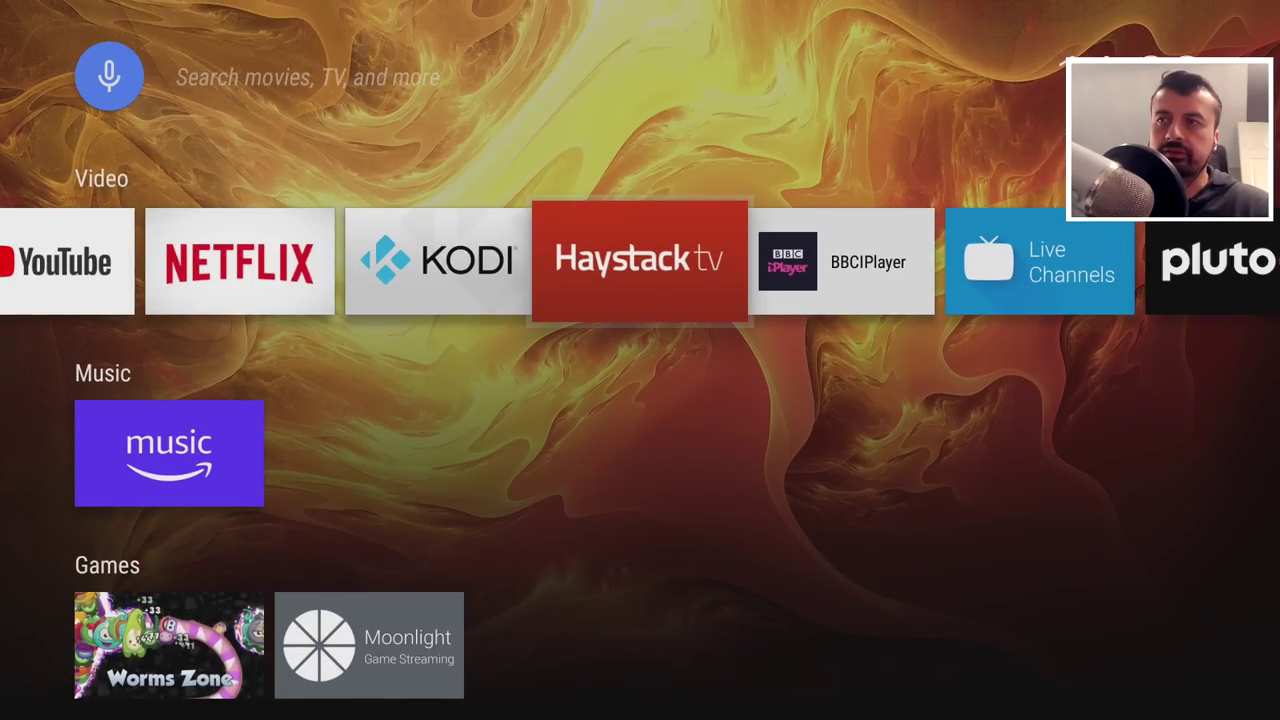
# Open Settings from the launcher's system shortcuts below the Apps rows
pyautogui.press('Down')
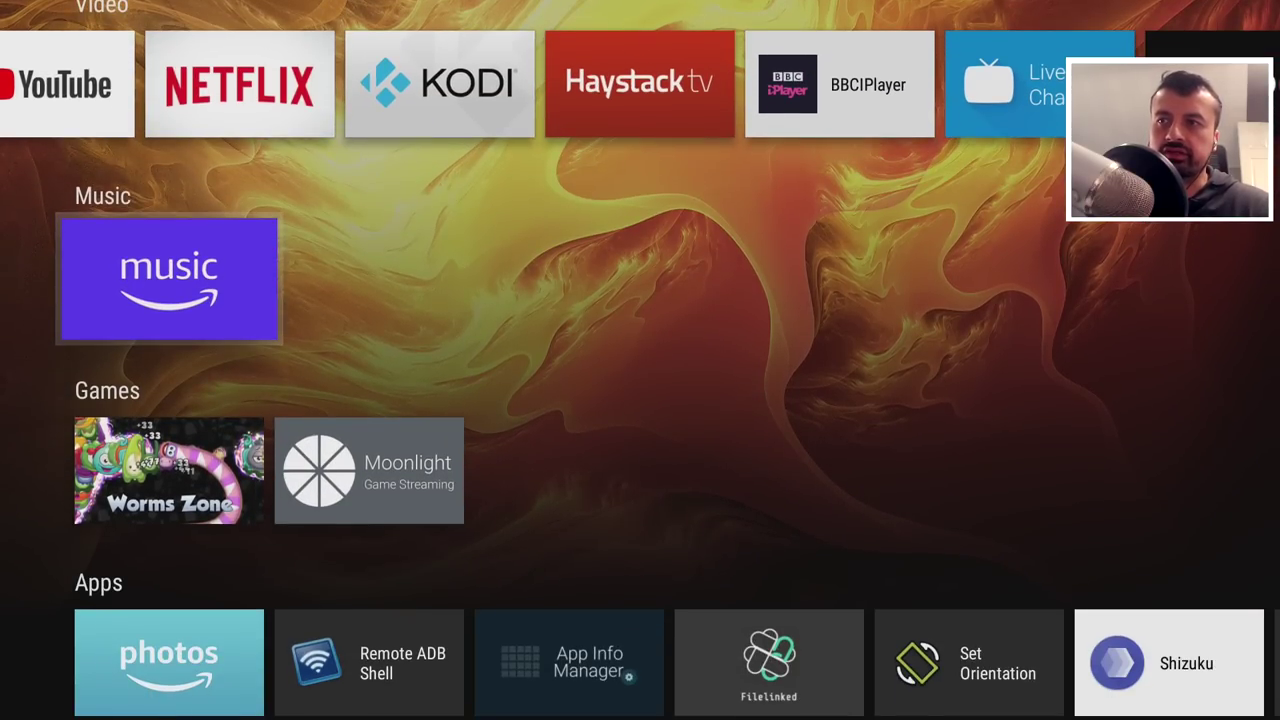
pyautogui.press('Down')
pyautogui.press('Down')
pyautogui.press('Down')
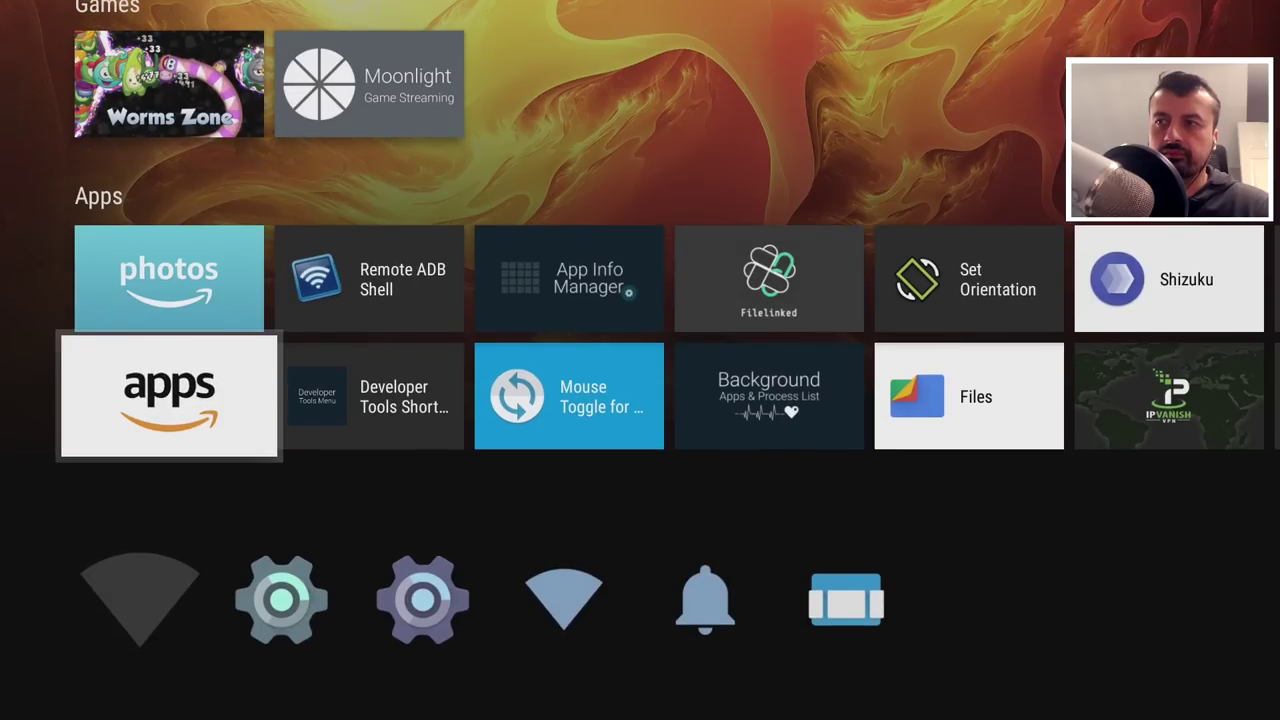
pyautogui.press('Down')
pyautogui.press('Right')
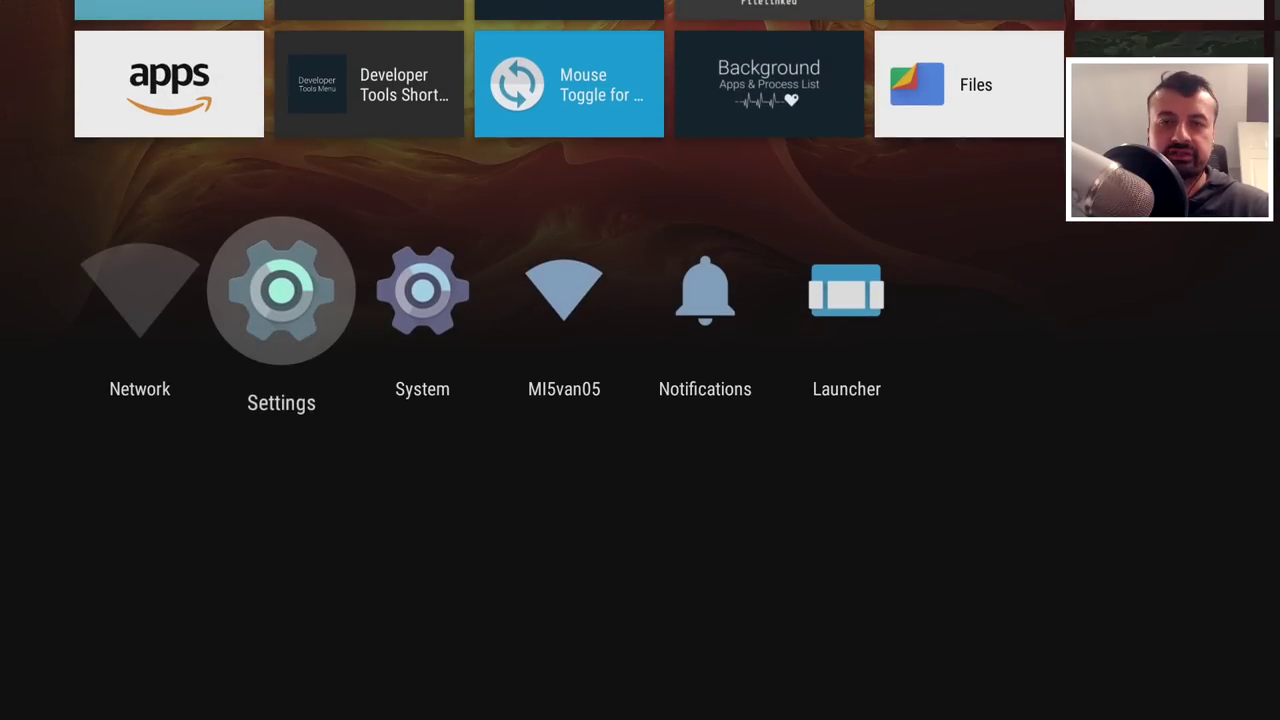
pyautogui.press('Right')
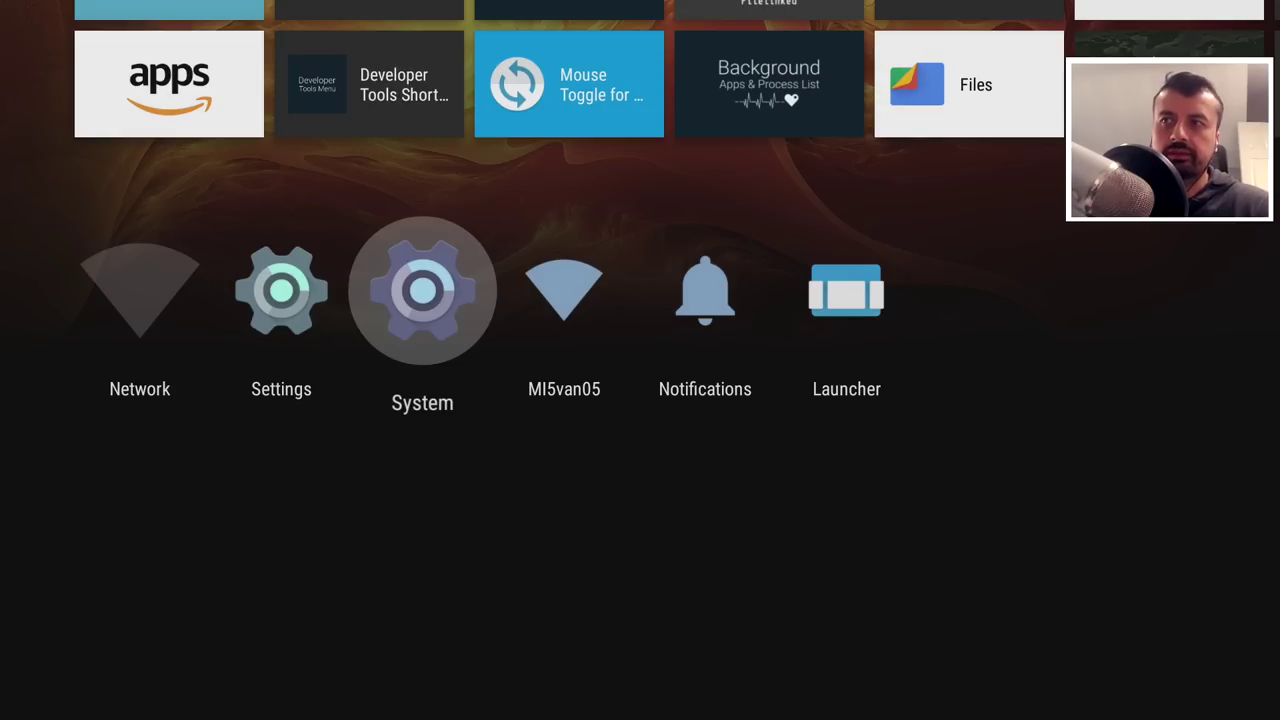
pyautogui.press('Left')
pyautogui.press('Return')
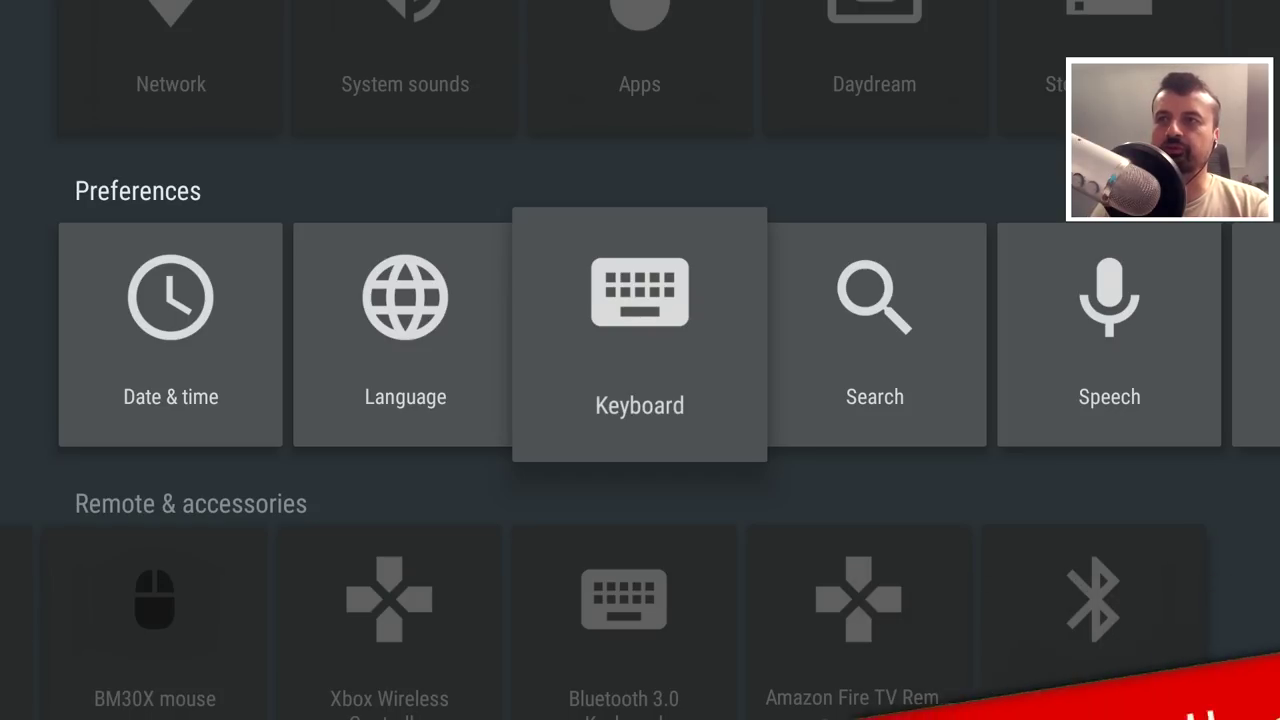
# Examine the Device settings categories, including Network, System sounds, Apps and Daydream
pyautogui.press('Up')
pyautogui.press('Left')
pyautogui.press('Left')
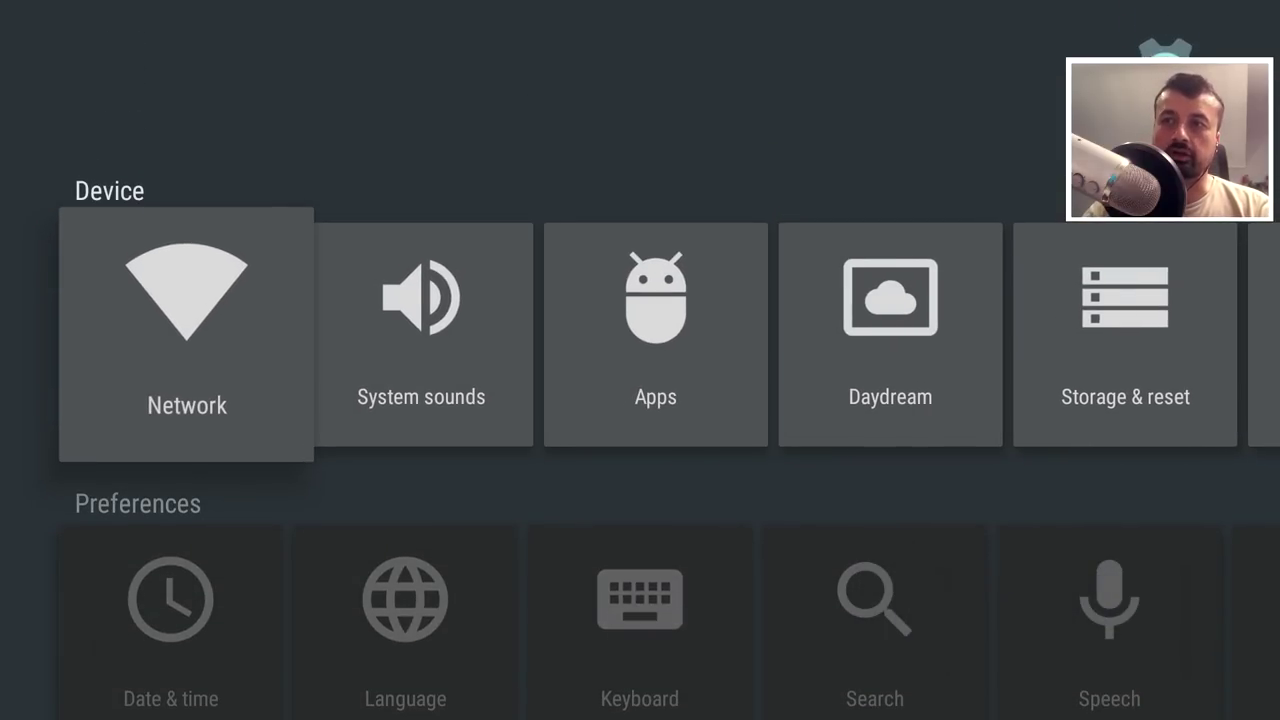
pyautogui.press('Right')
pyautogui.press('Right')
pyautogui.press('Right')
pyautogui.press('Left')
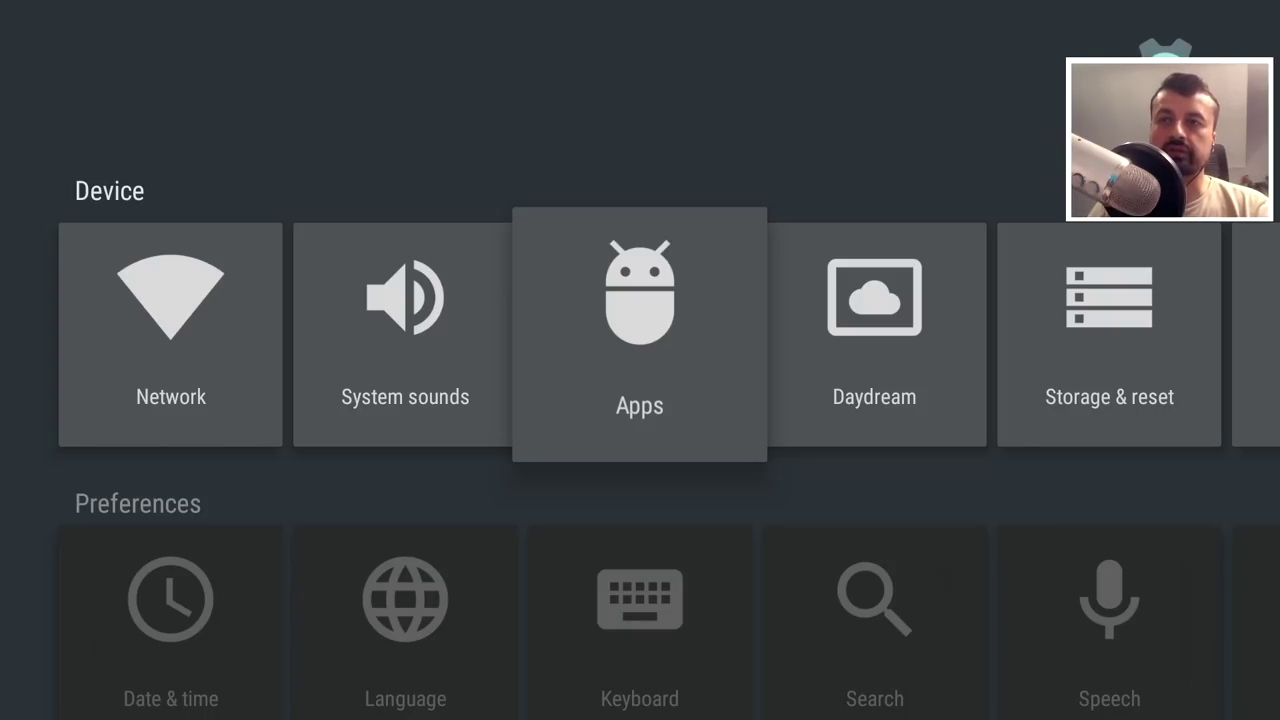
pyautogui.press('Left')
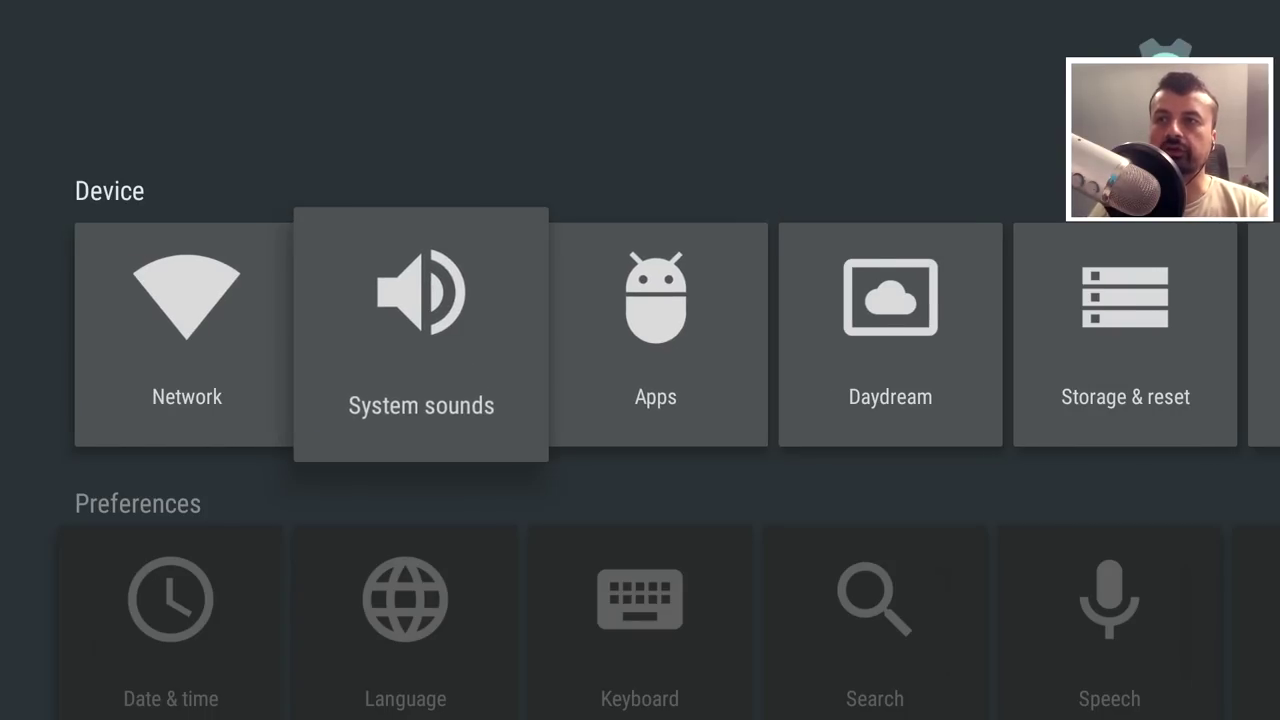
# Open the Daydream settings and look through the available screensavers, ending on Aerial Dream
pyautogui.press('Right')
pyautogui.press('Right')
pyautogui.press('Return')
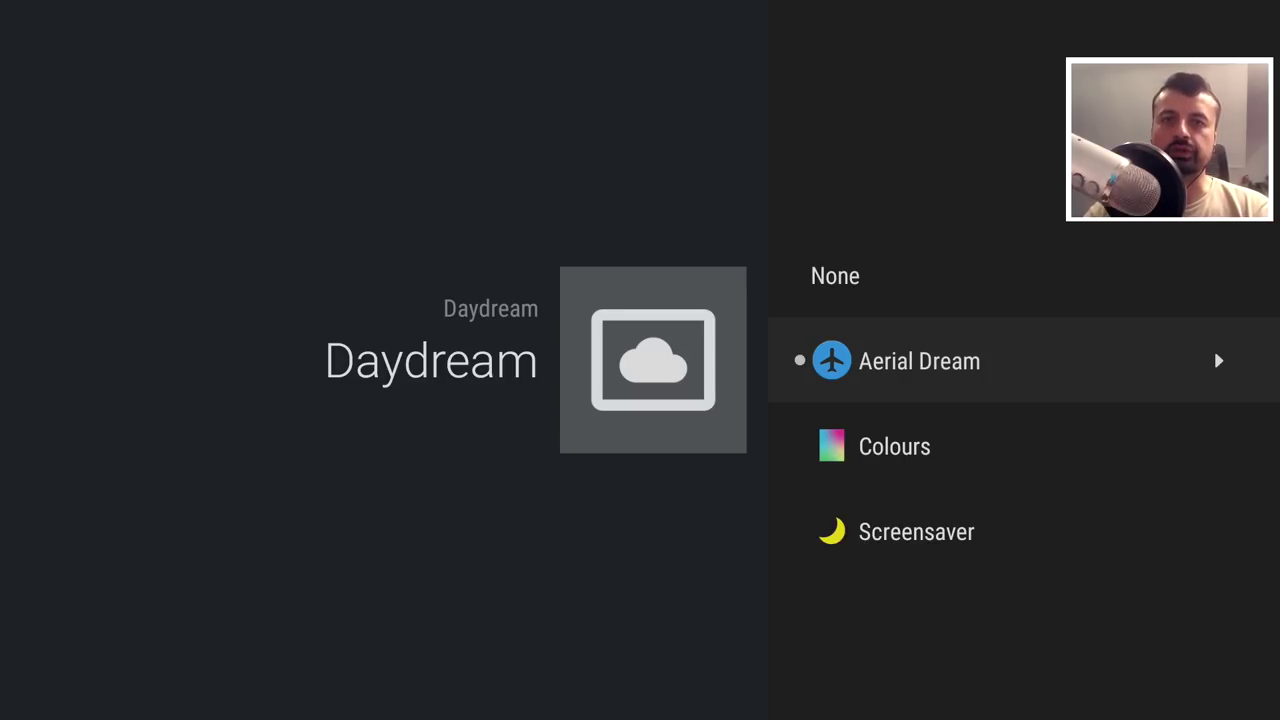
pyautogui.press('Down')
pyautogui.press('Down')
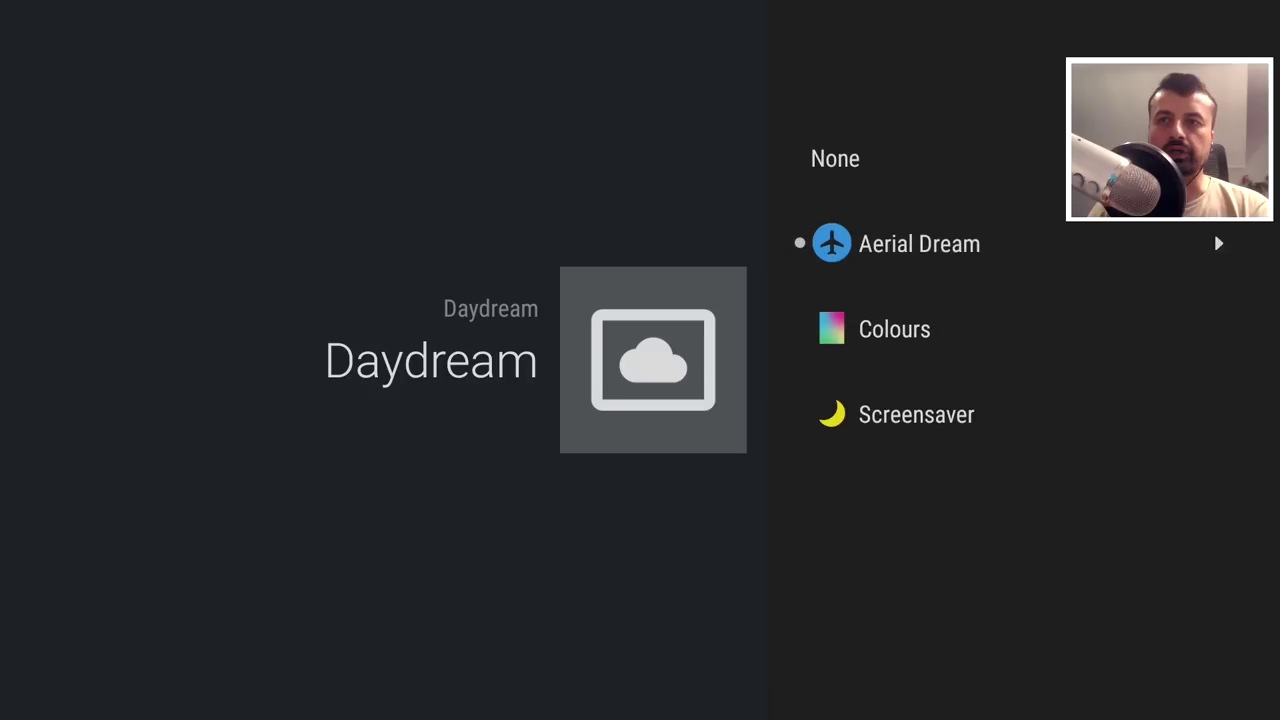
pyautogui.press('Up')
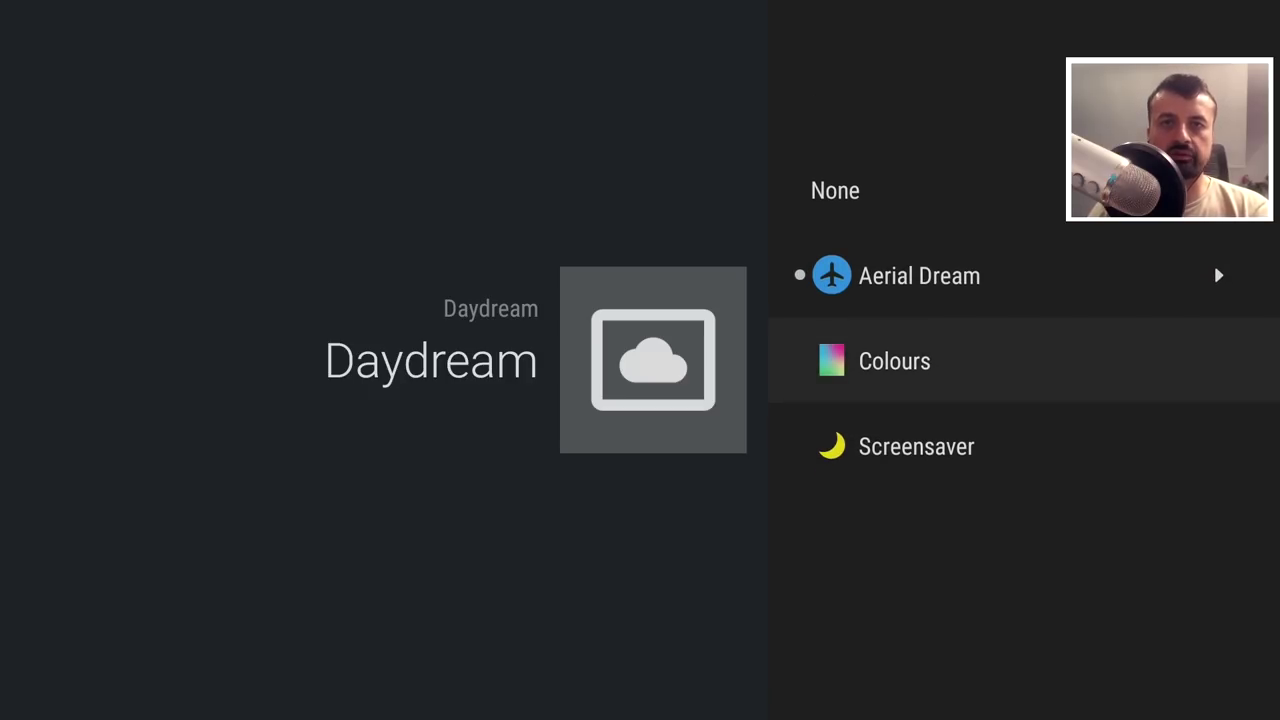
pyautogui.press('Up')
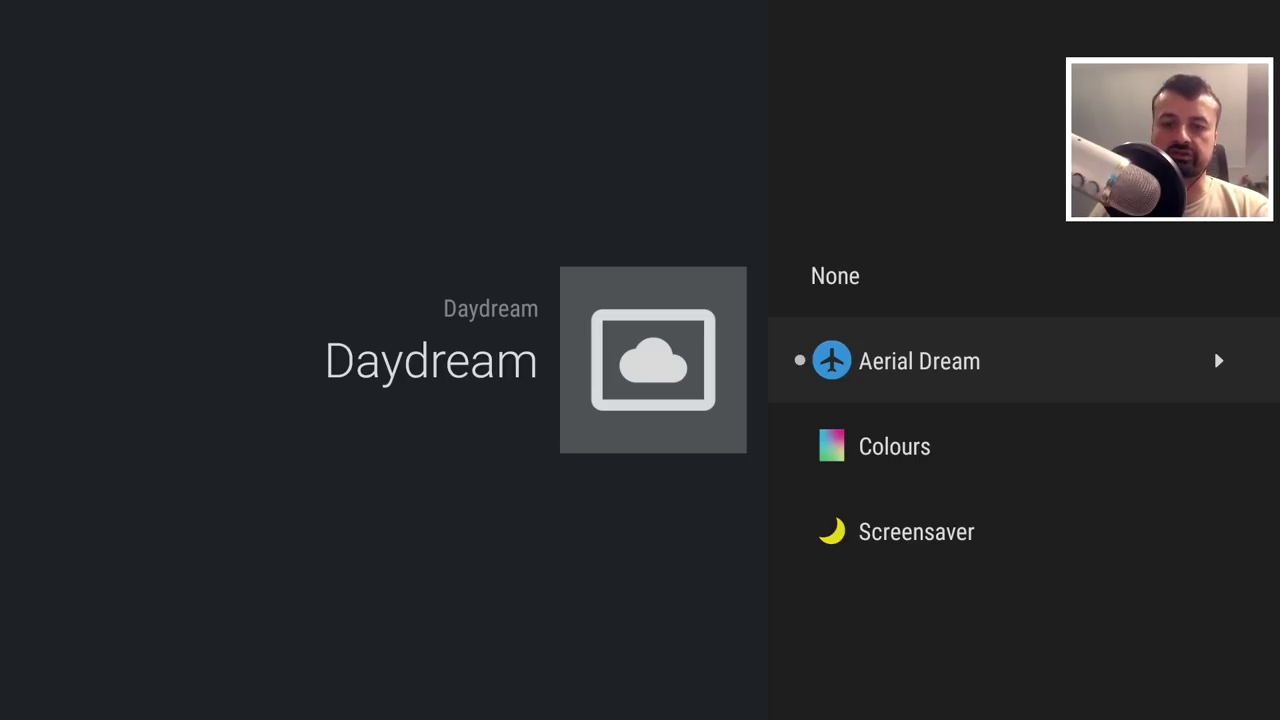
# Open the Aerial Dream screensaver's settings and look over its video sources
pyautogui.press('Return')
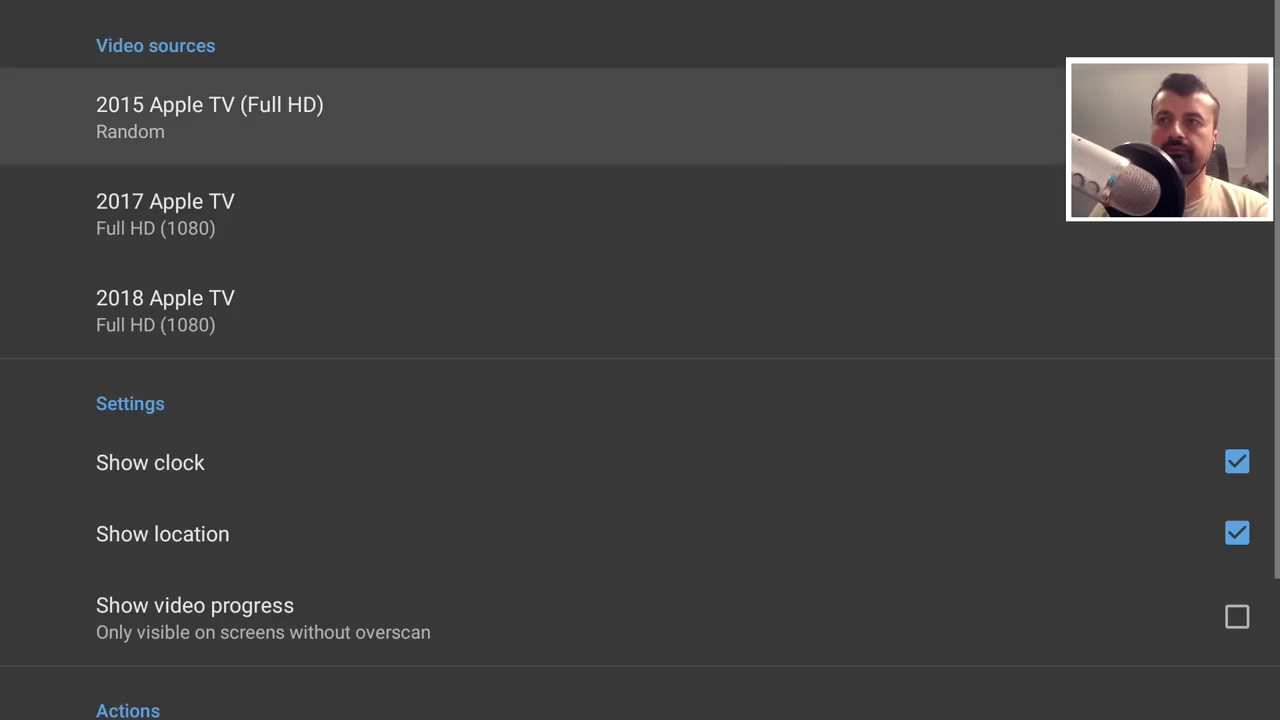
pyautogui.press('Down')
pyautogui.press('Down')
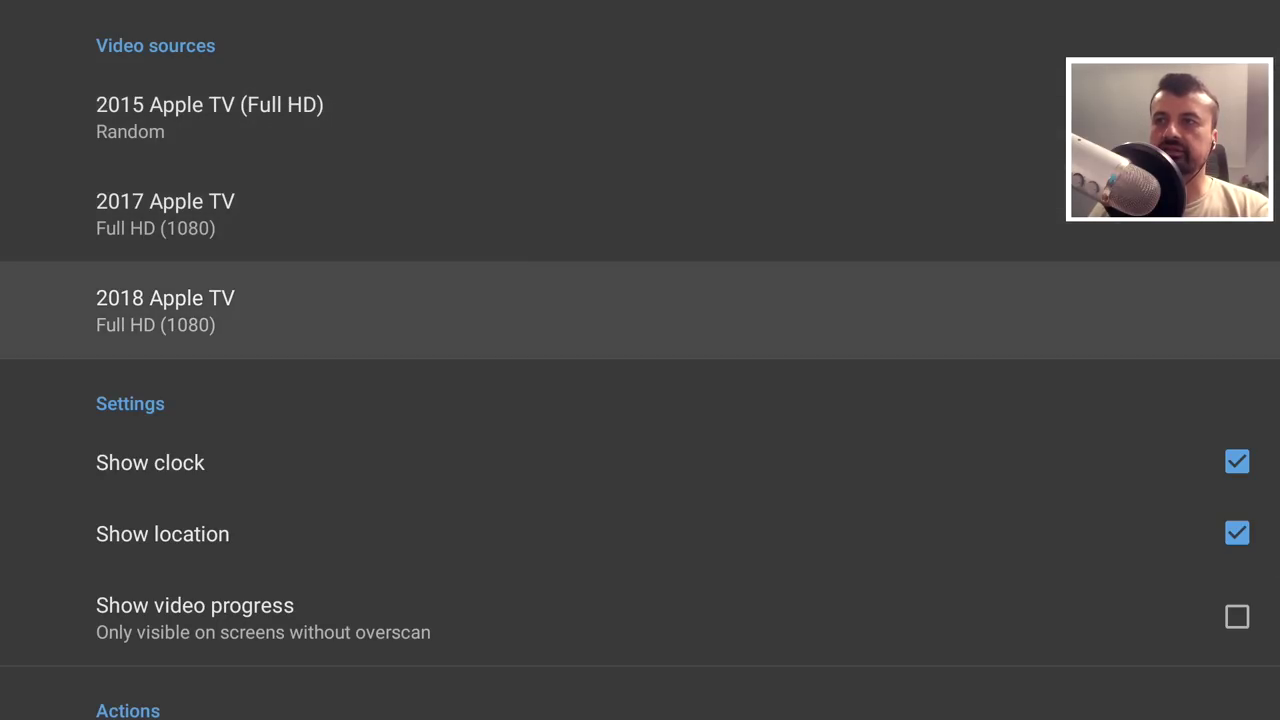
# Open the quality options of the 2017 Apple TV video source, look them over and cancel without choosing one
pyautogui.press('Up')
pyautogui.press('Return')
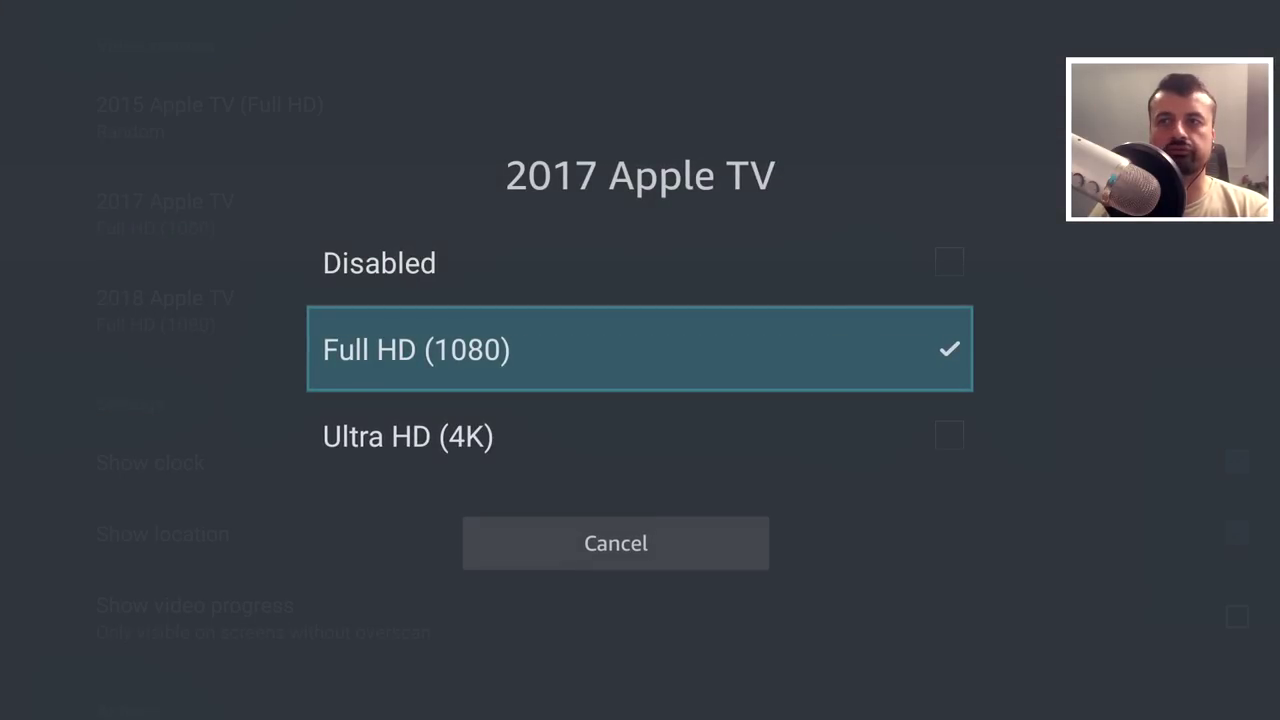
pyautogui.press('Down')
pyautogui.press('Escape')
# Look through the remaining Aerial Dream settings and actions, and return to the Daydream page's When to daydream entry
pyautogui.press('Down')
pyautogui.press('Down')
pyautogui.press('Down')
pyautogui.press('Down')
pyautogui.press('Down')
pyautogui.press('Down')
pyautogui.press('Up')
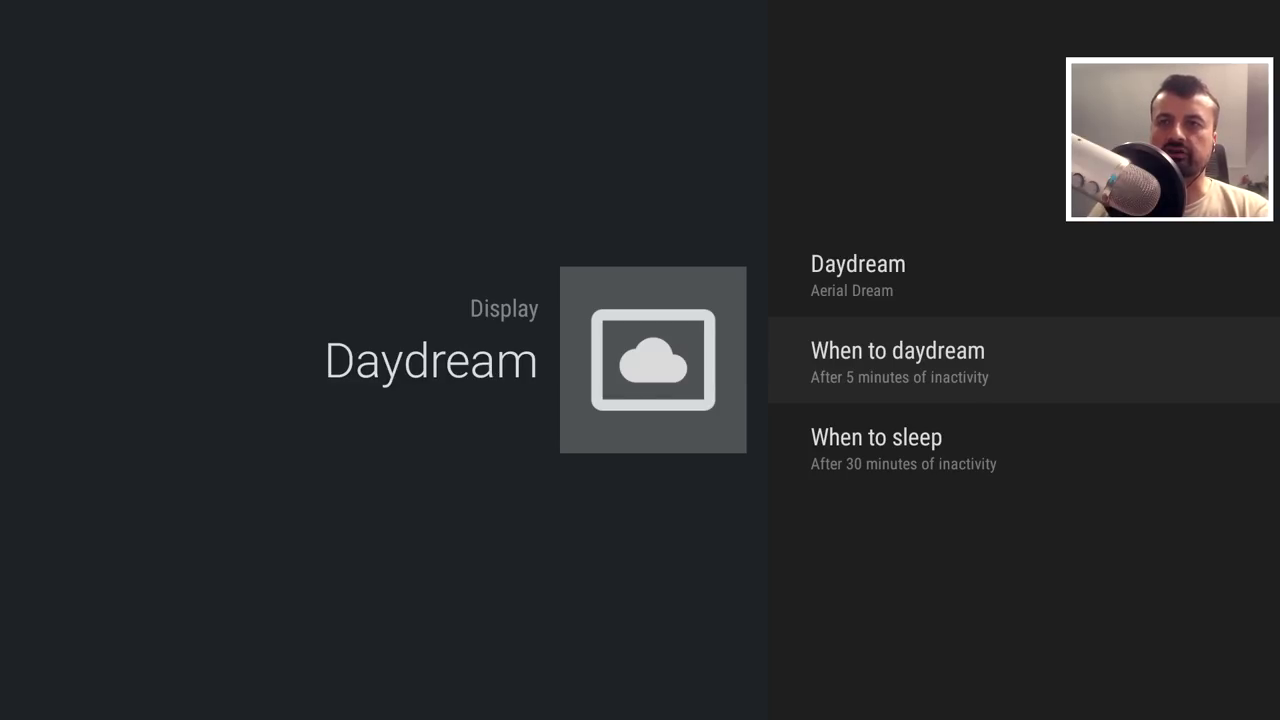
# Examine the inactivity periods offered under When to sleep, and return to the main settings without choosing one
pyautogui.press('Down')
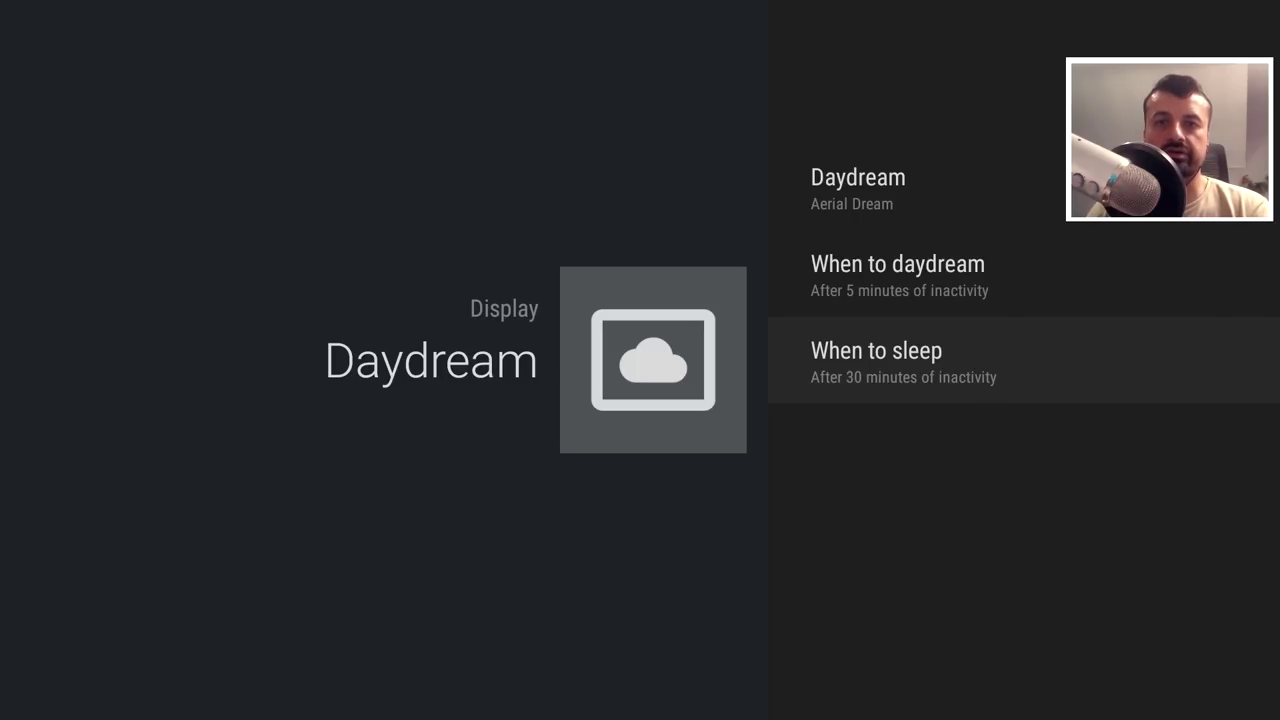
pyautogui.press('Return')
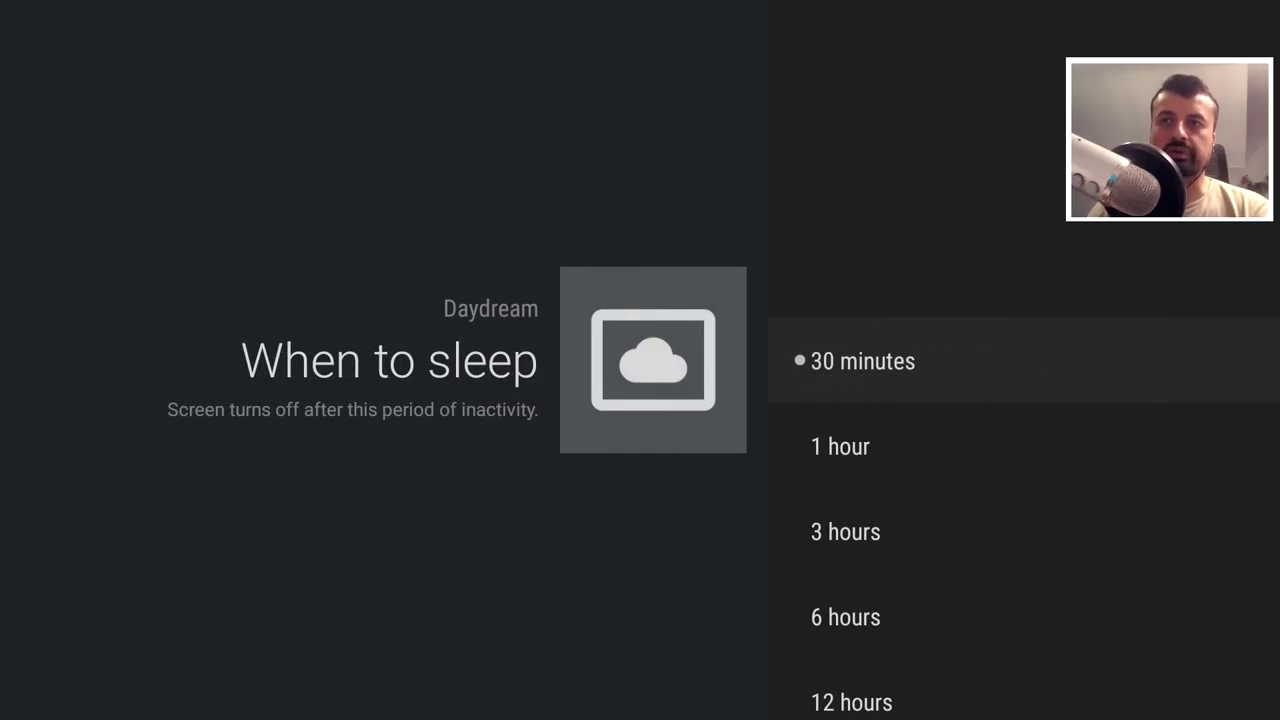
pyautogui.press('Down')
pyautogui.press('Down')
pyautogui.press('Down')
pyautogui.press('Down')
pyautogui.press('Down')
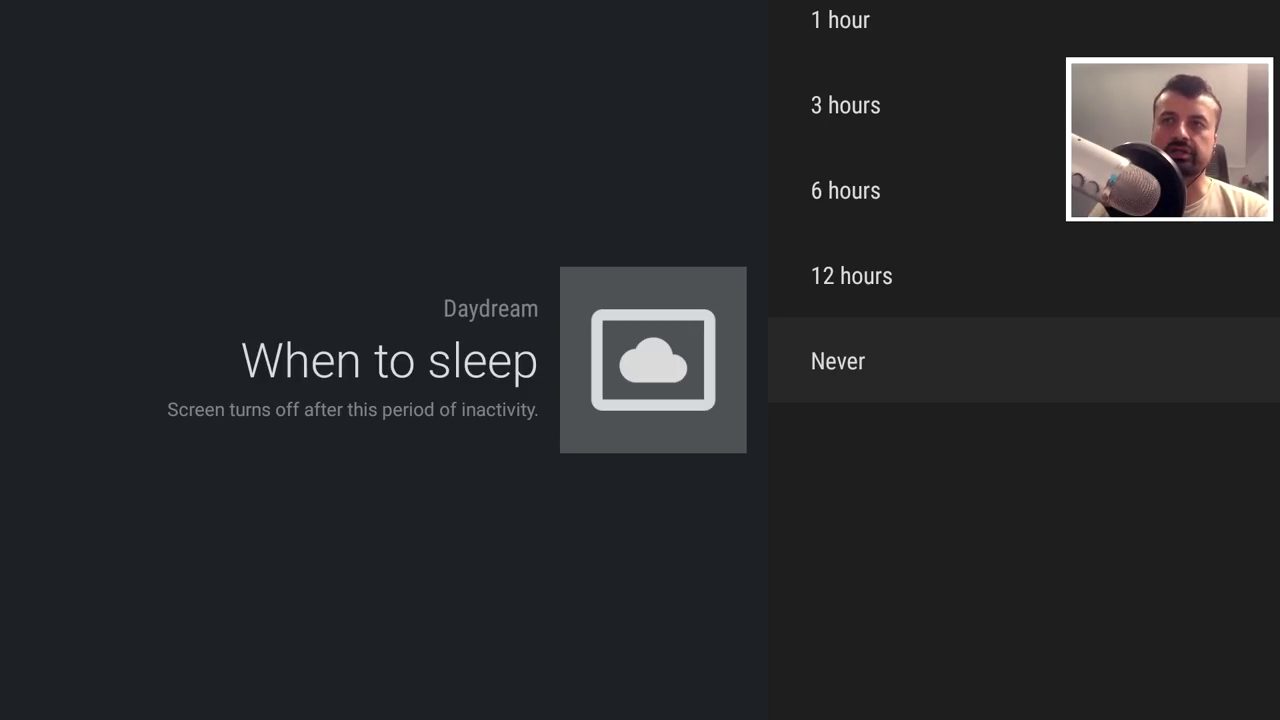
pyautogui.press('Up')
pyautogui.press('Up')
pyautogui.press('Up')
pyautogui.press('Up')
pyautogui.press('Escape')
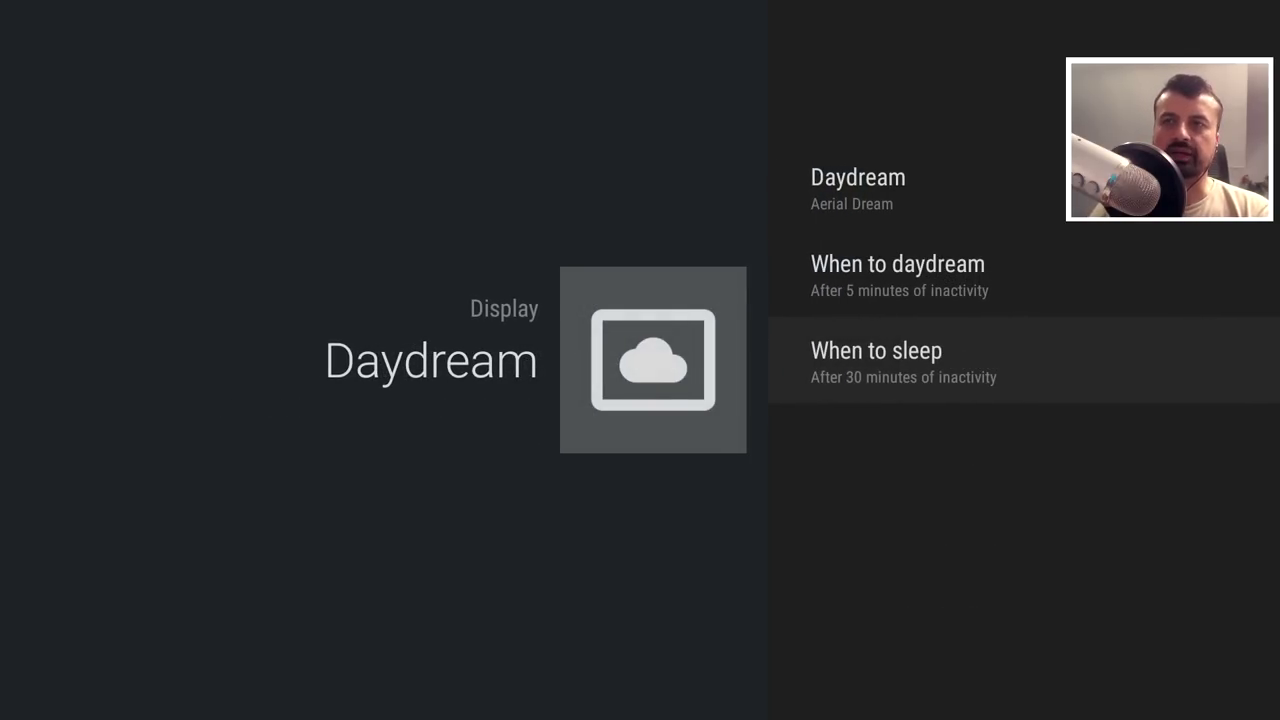
pyautogui.press('Escape')
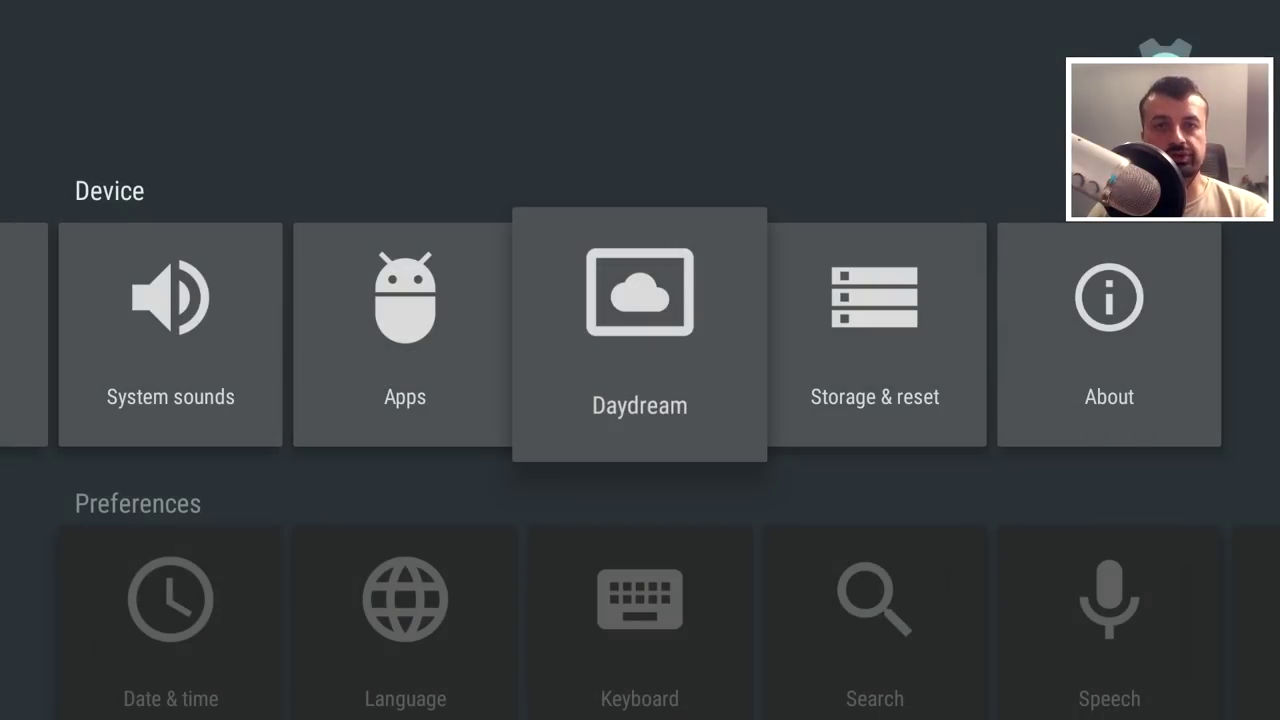
# Set the current keyboard to LeanKey Keyboard Pro in the Keyboard preferences and return to the main settings
pyautogui.press('Down')
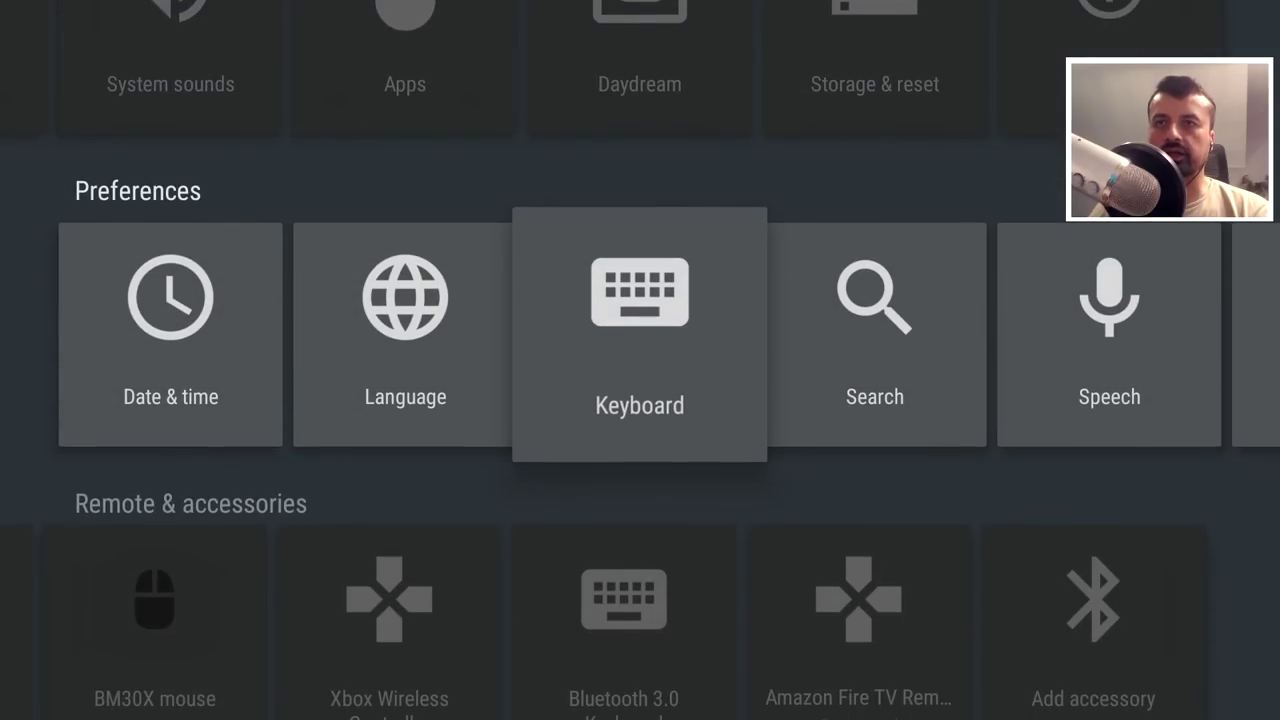
pyautogui.press('Home')
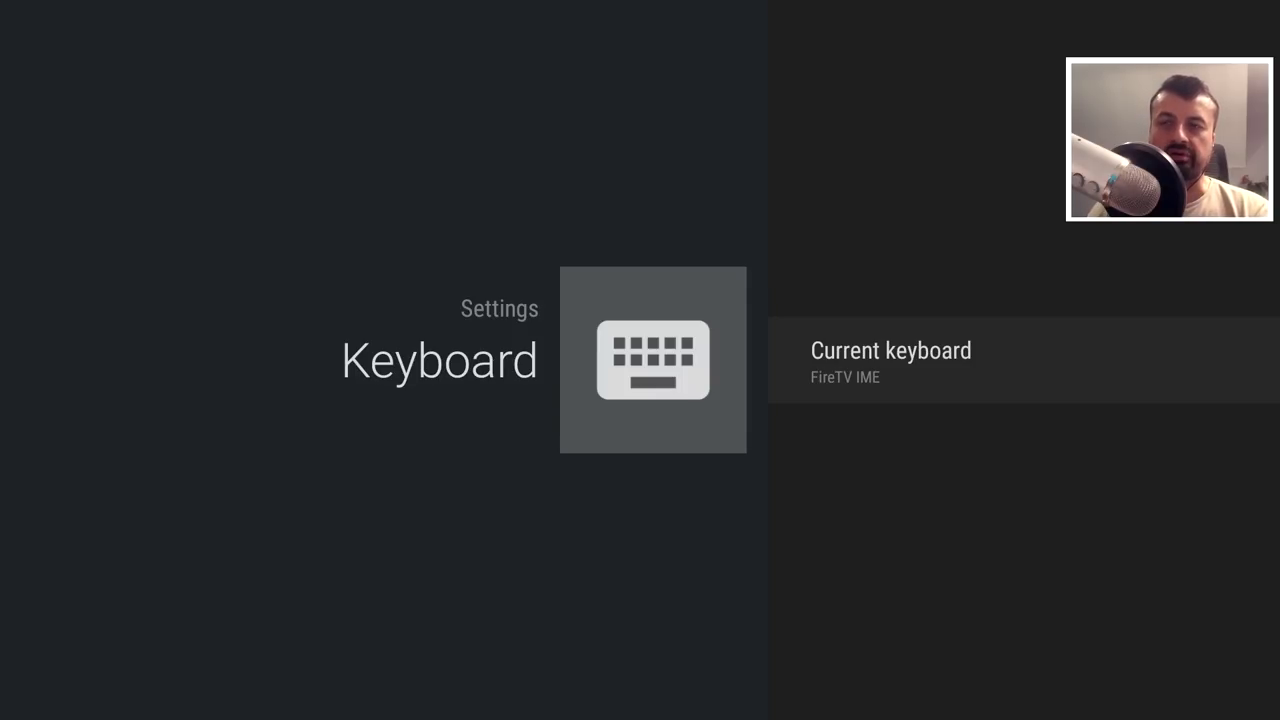
pyautogui.press('Return')
pyautogui.press('Down')
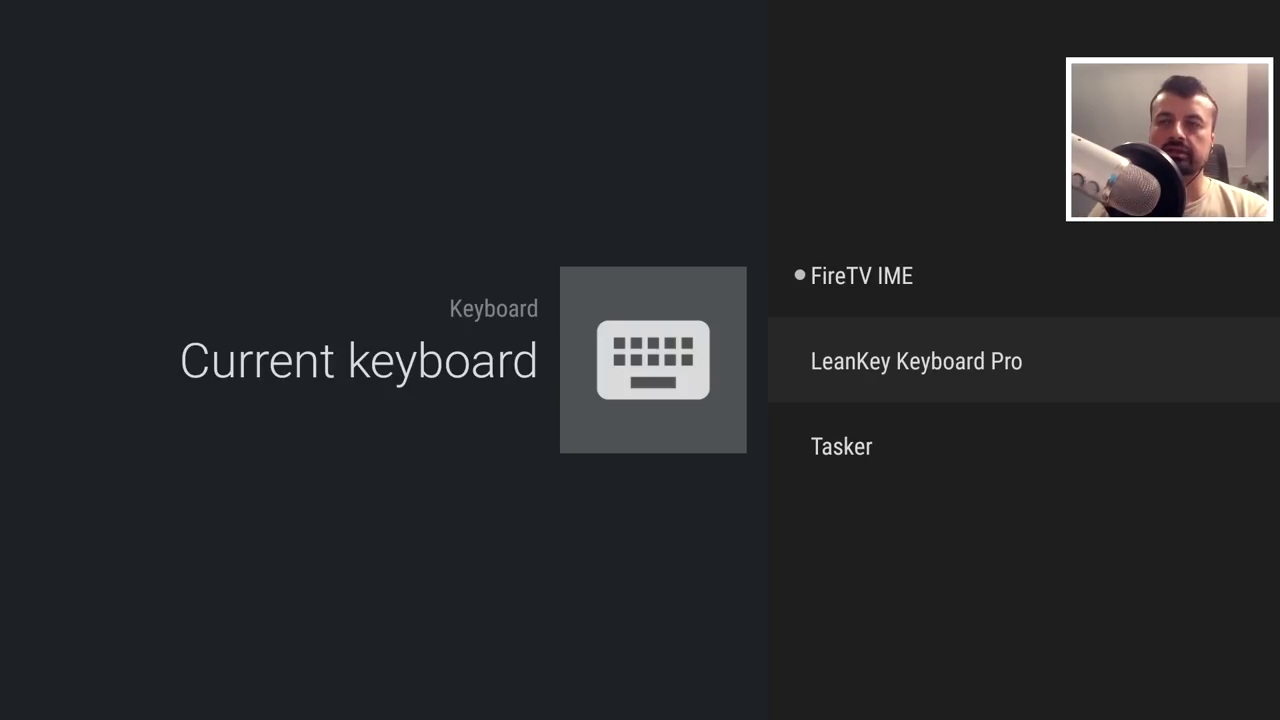
pyautogui.press('Return')
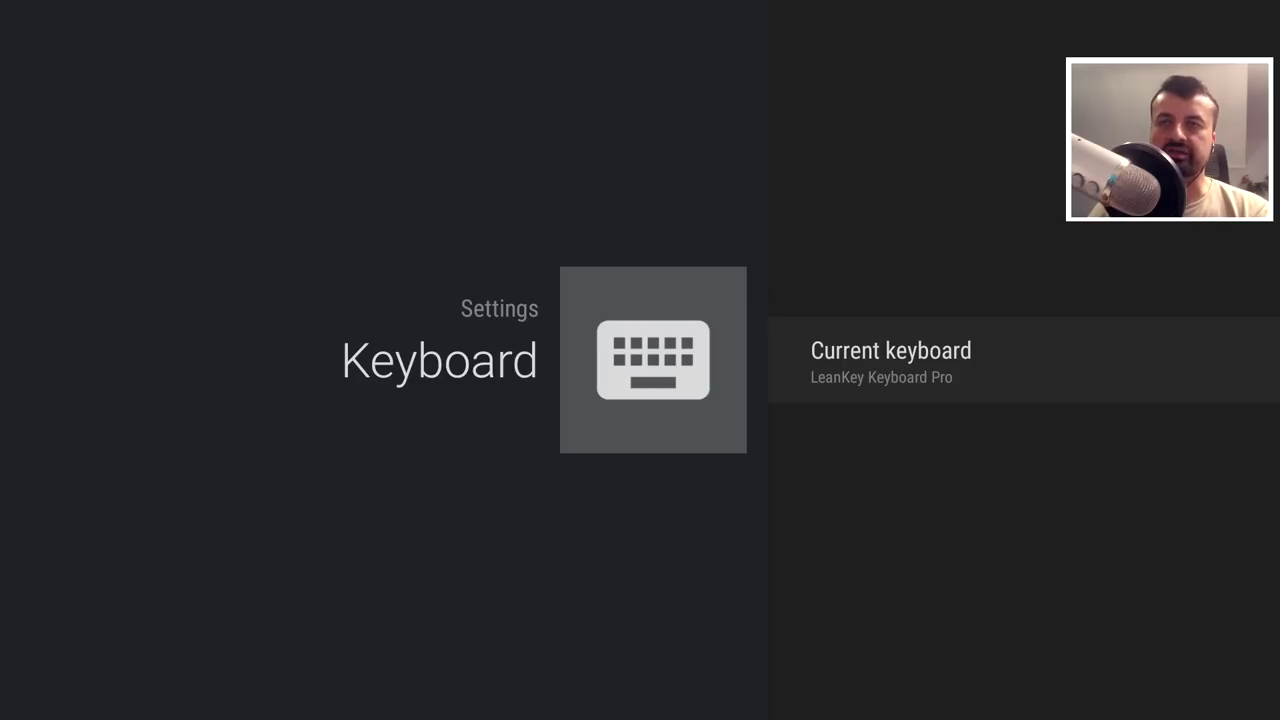
pyautogui.press('Escape')
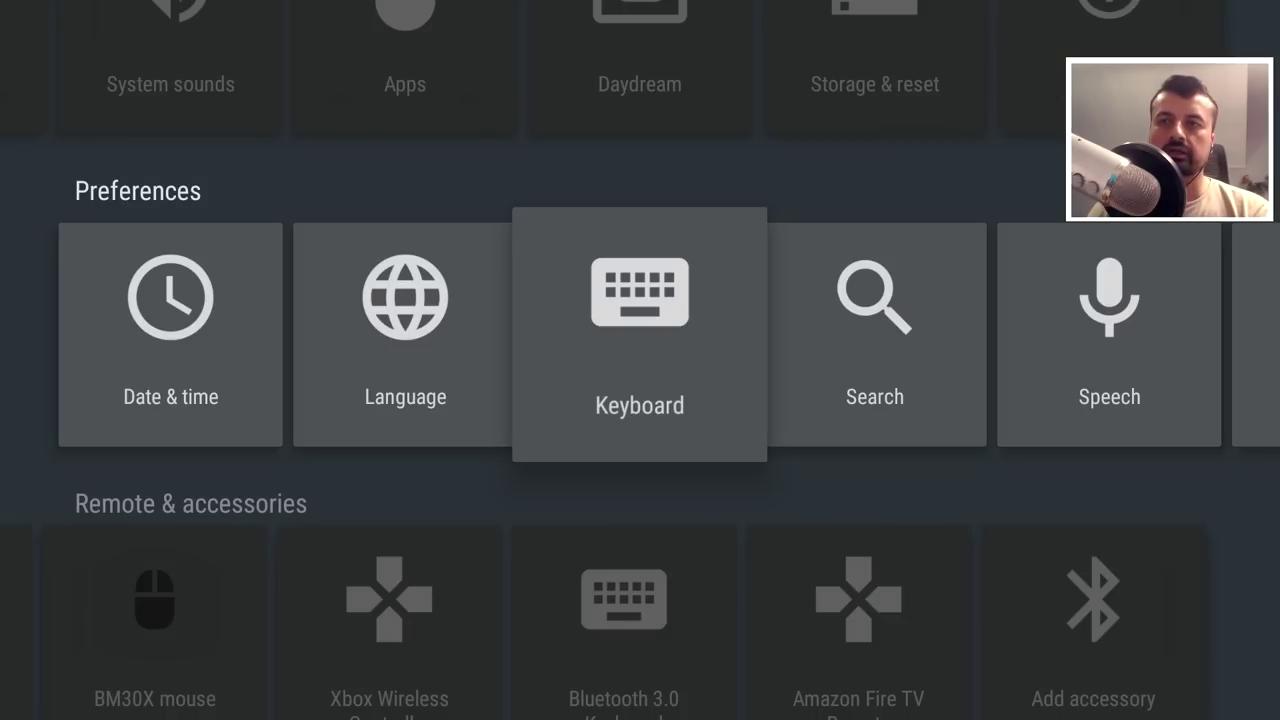
# Open Downloader from the launcher's Applications and activate its URL or search term field to try the on-screen keyboard
pyautogui.press('Home')
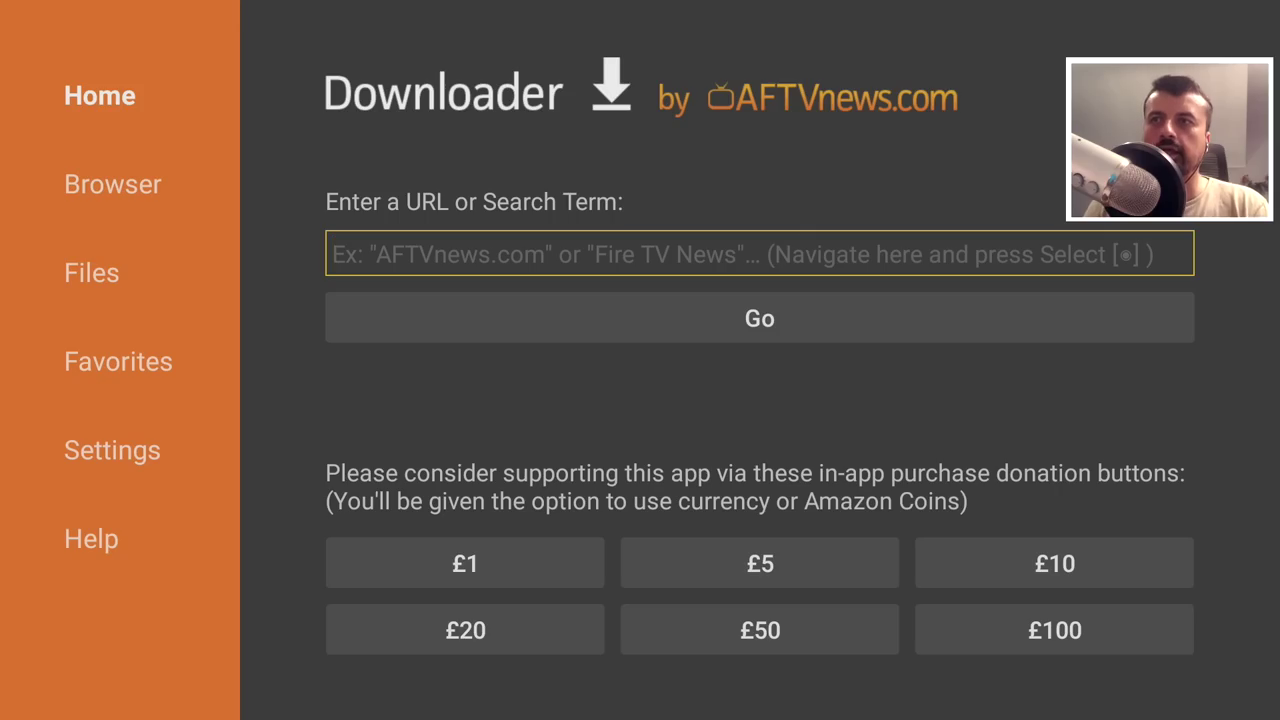
pyautogui.press('Return')
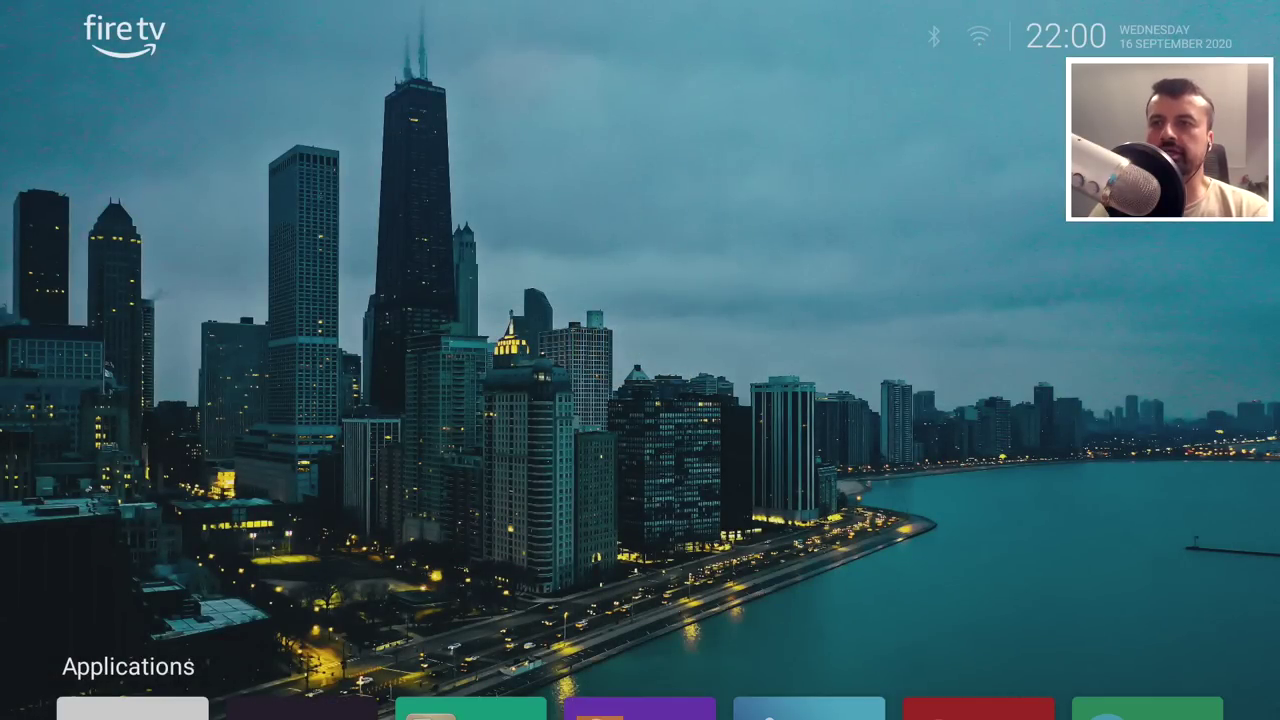
pyautogui.press('Down')
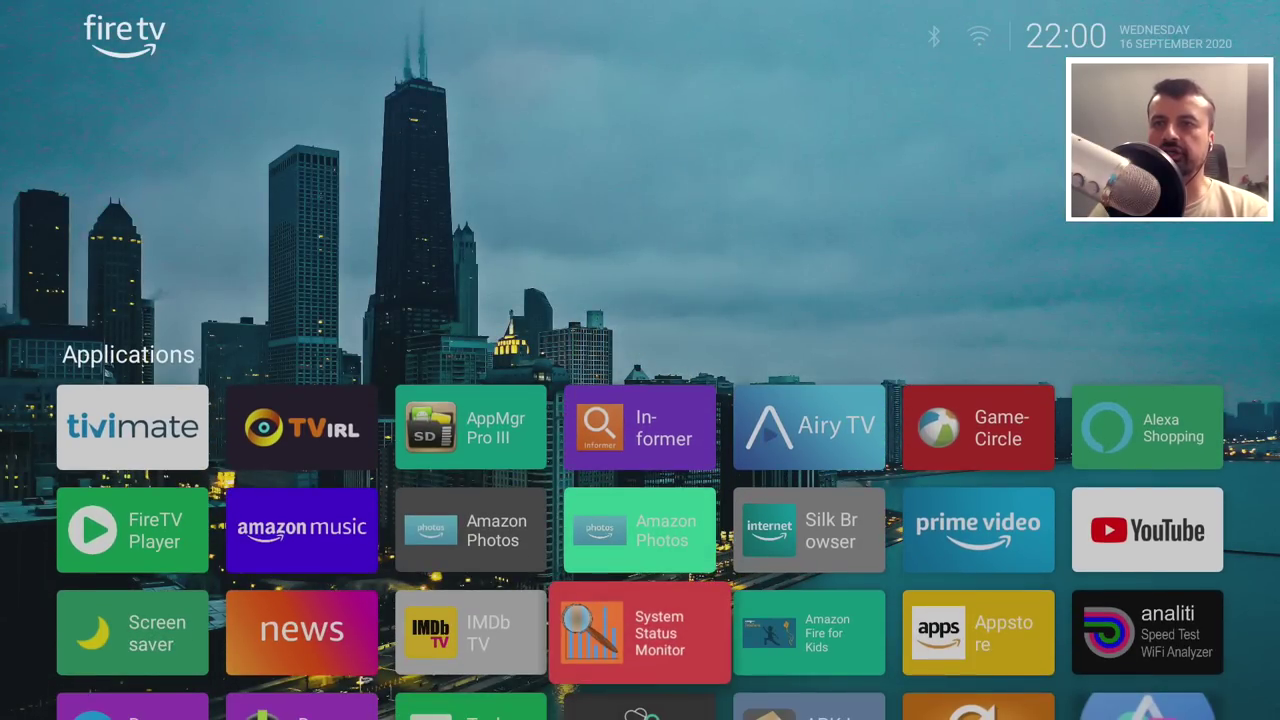
pyautogui.press('Right')
pyautogui.press('Down')
pyautogui.press('Down')
pyautogui.press('Right')
pyautogui.press('Right')
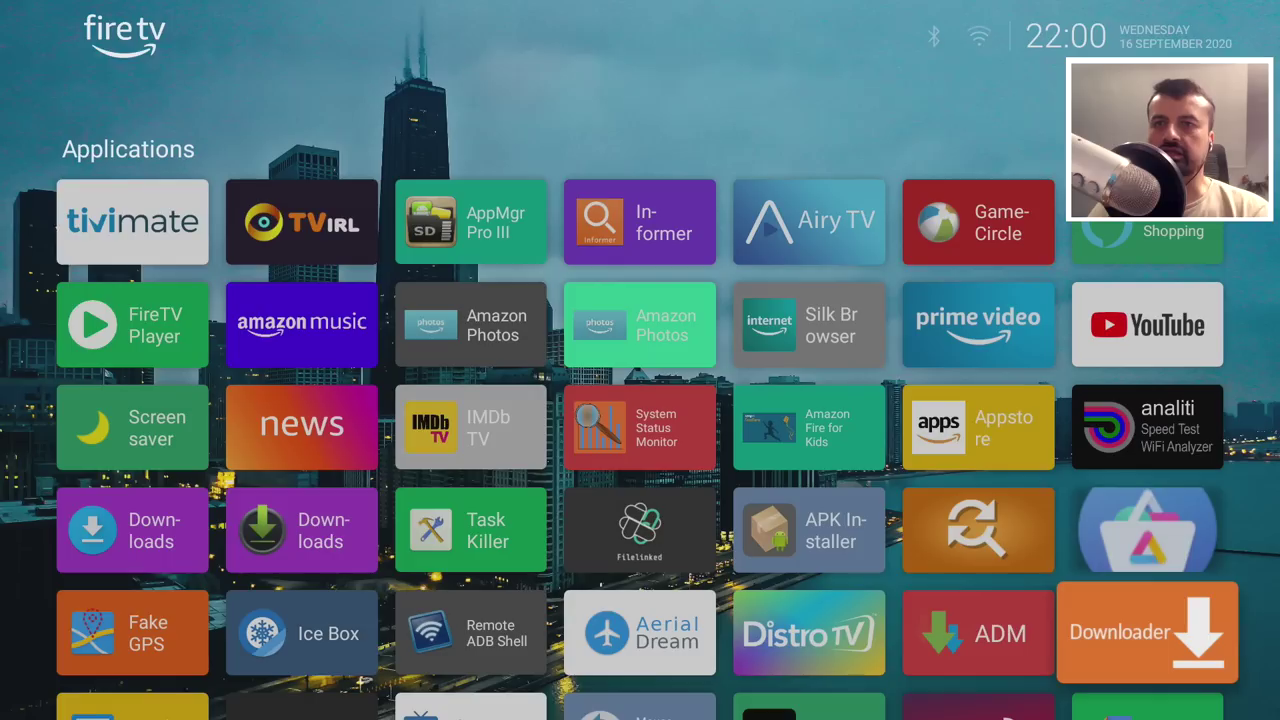
pyautogui.press('Return')
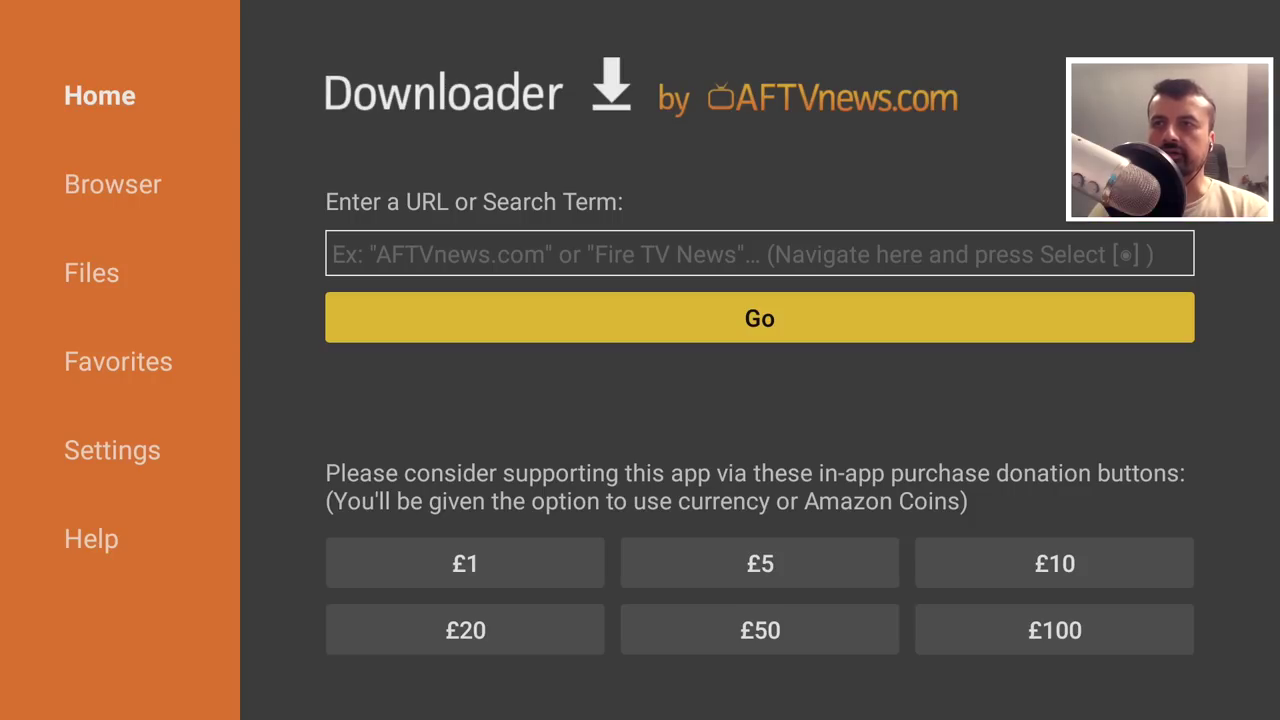
pyautogui.press('Up')
pyautogui.press('Return')
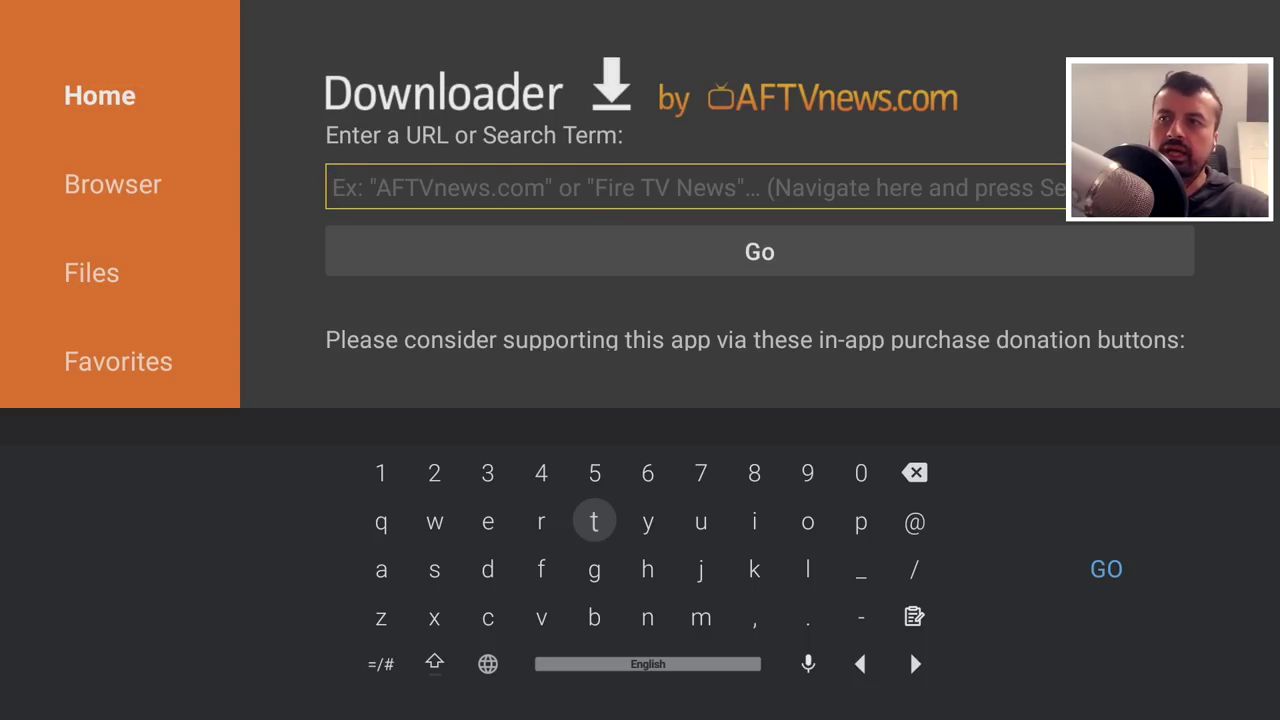
pyautogui.write('t')
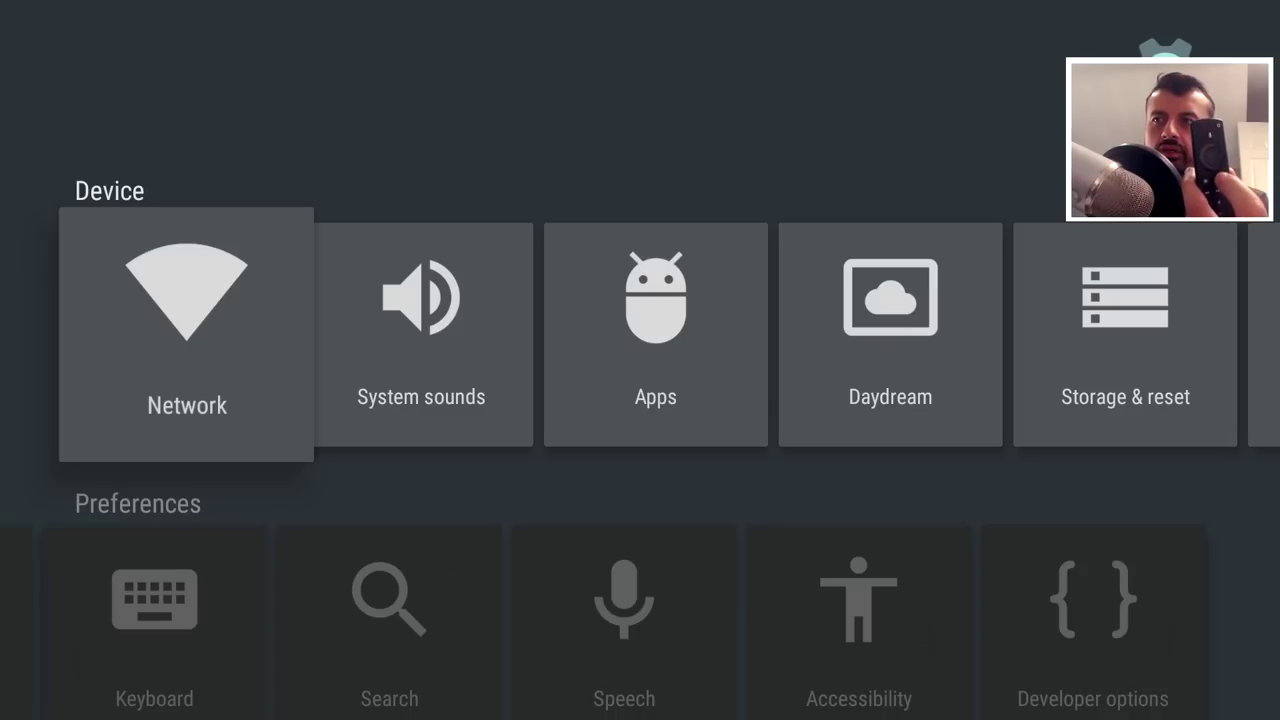
# Leave the Android-style settings, look at the Settings categories of the stock Fire TV interface and return to its home screen
pyautogui.press('Escape')
pyautogui.press('Escape')
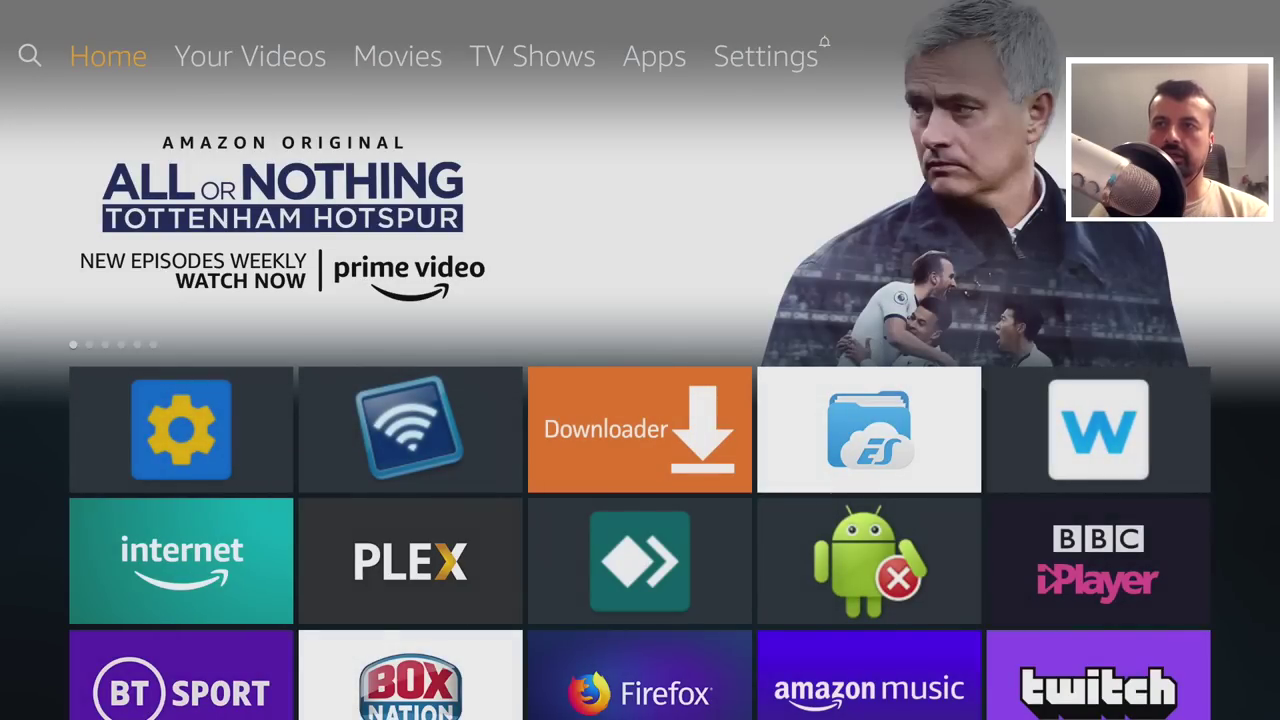
pyautogui.press('Home')
pyautogui.press('Right')
pyautogui.press('Right')
pyautogui.press('Right')
pyautogui.press('Escape')
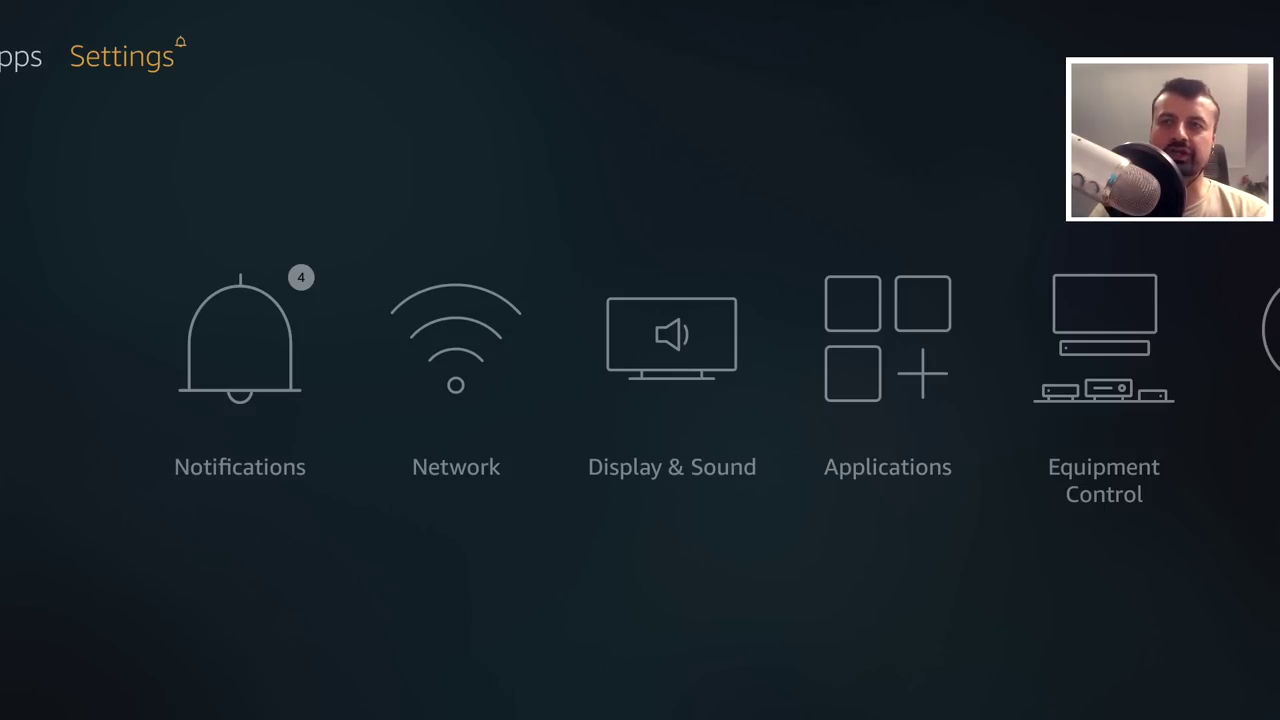
pyautogui.press('Home')
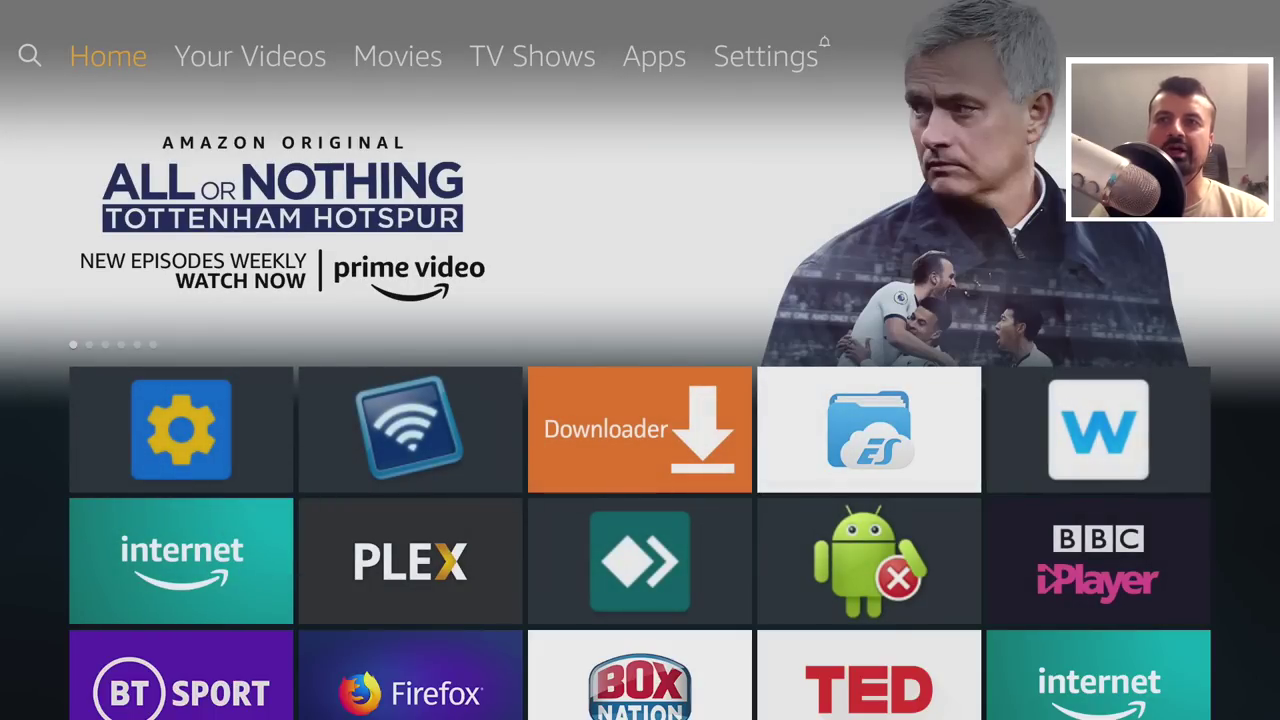